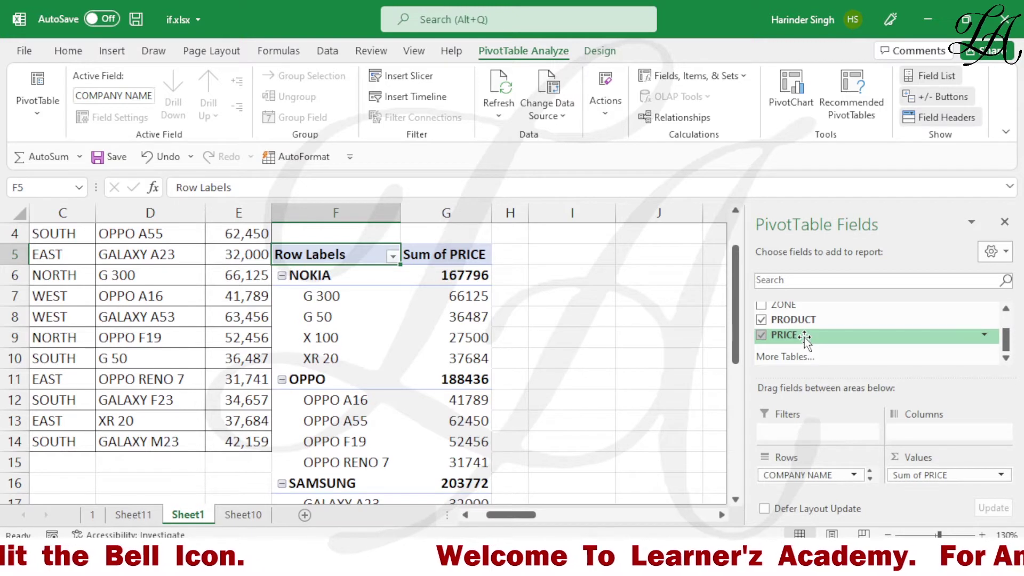
# - Add PRICE a second time as a pivot table value and show the report in tabular form
pyautogui.moveTo(805, 337); pyautogui.dragTo(923, 482)
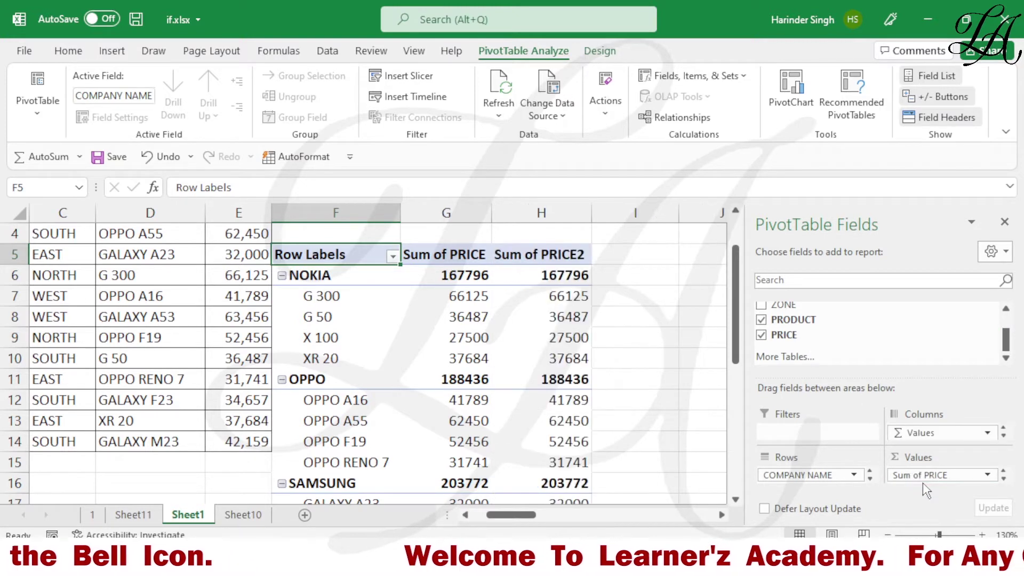
pyautogui.click(323, 319)
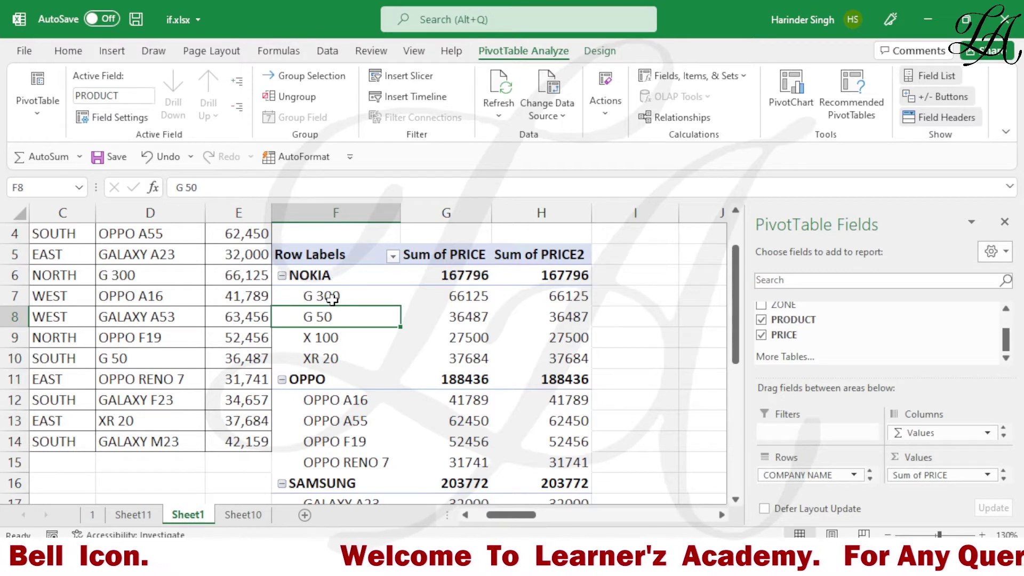
pyautogui.click(600, 51)
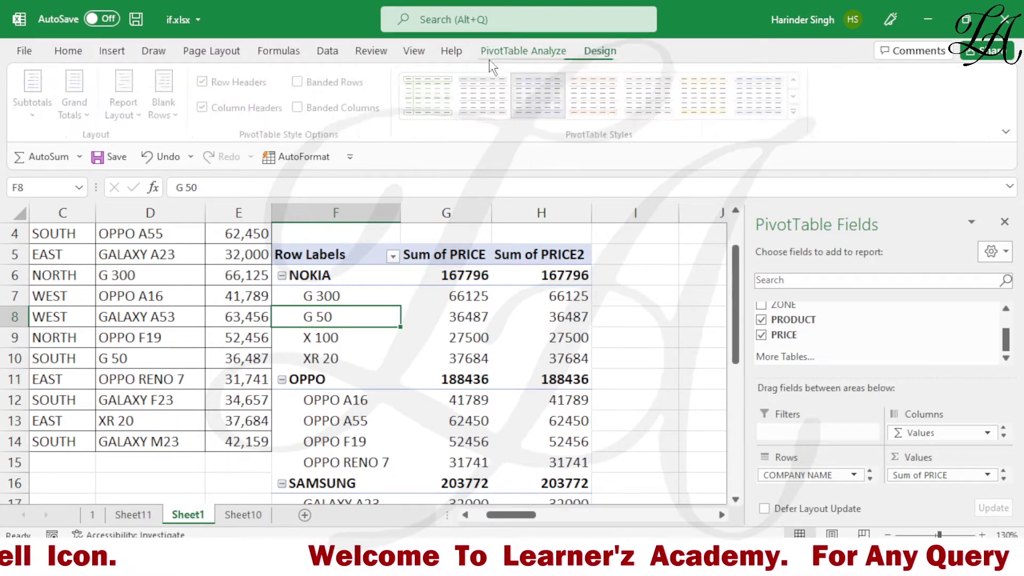
pyautogui.click(128, 99)
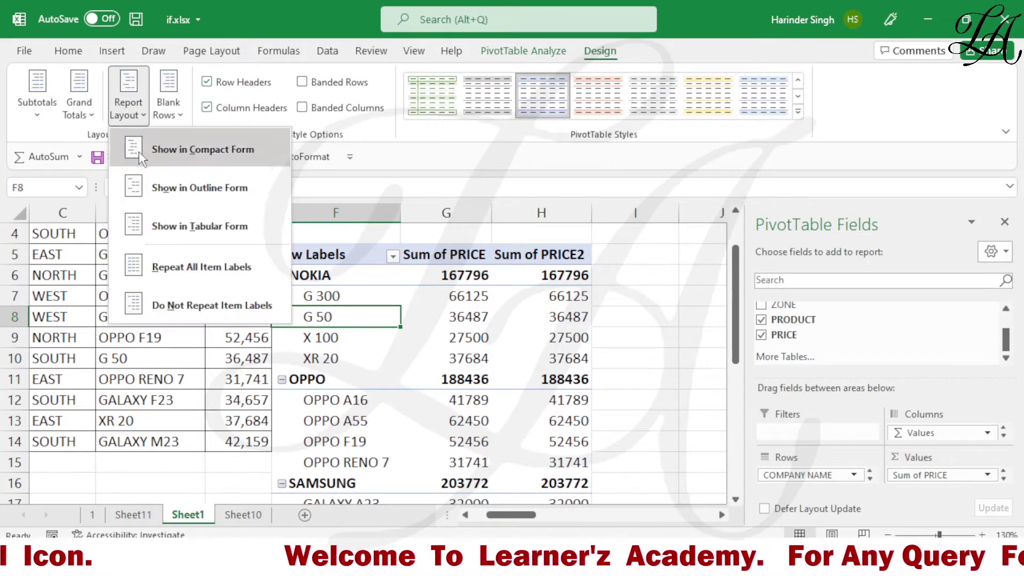
pyautogui.click(155, 226)
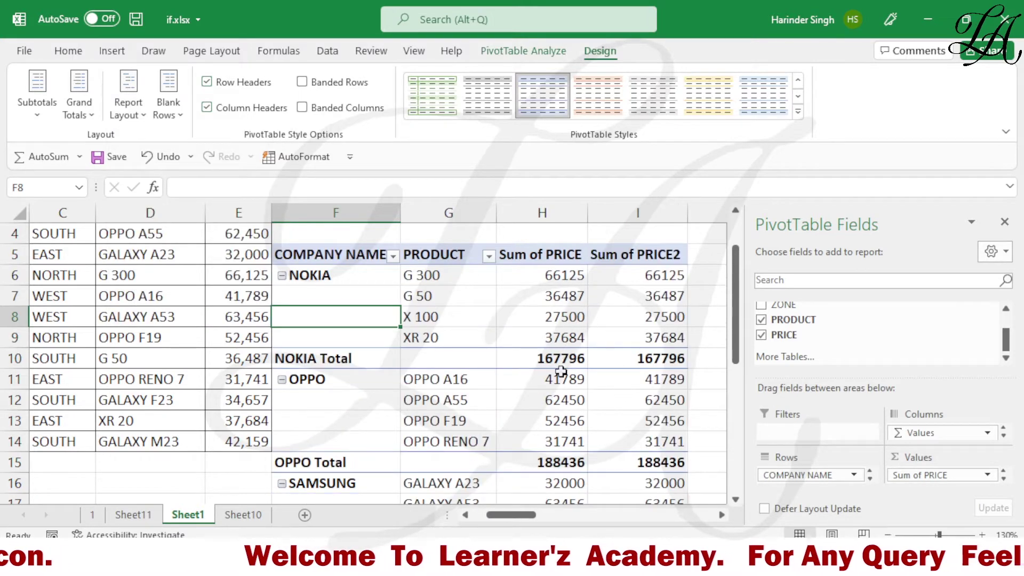
# - Show the Sum of PRICE2 values as % Of, with PRODUCT as base field and OPPO A16 as base item
pyautogui.click(337, 278)
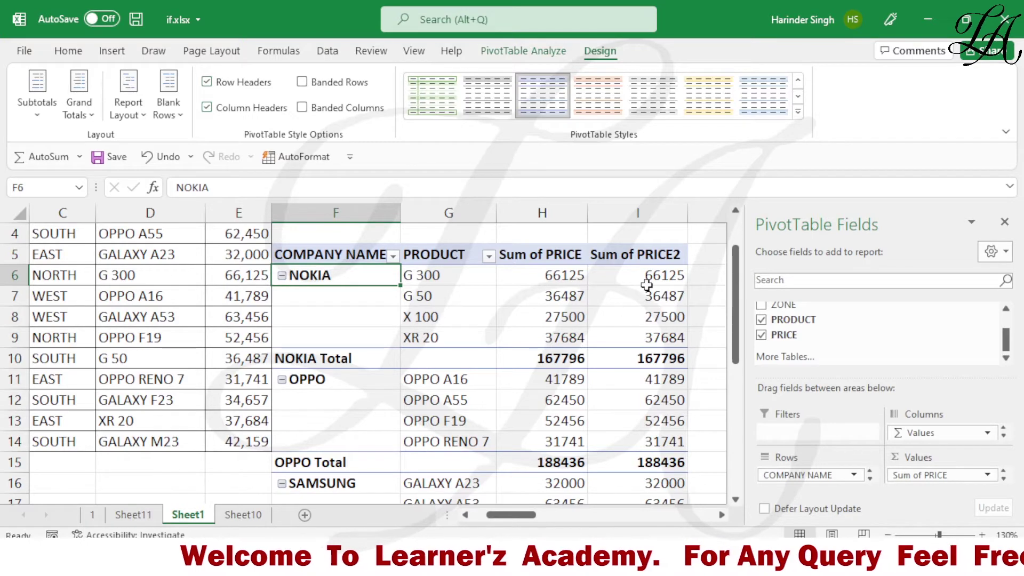
pyautogui.click(648, 281)
pyautogui.rightClick(655, 301)
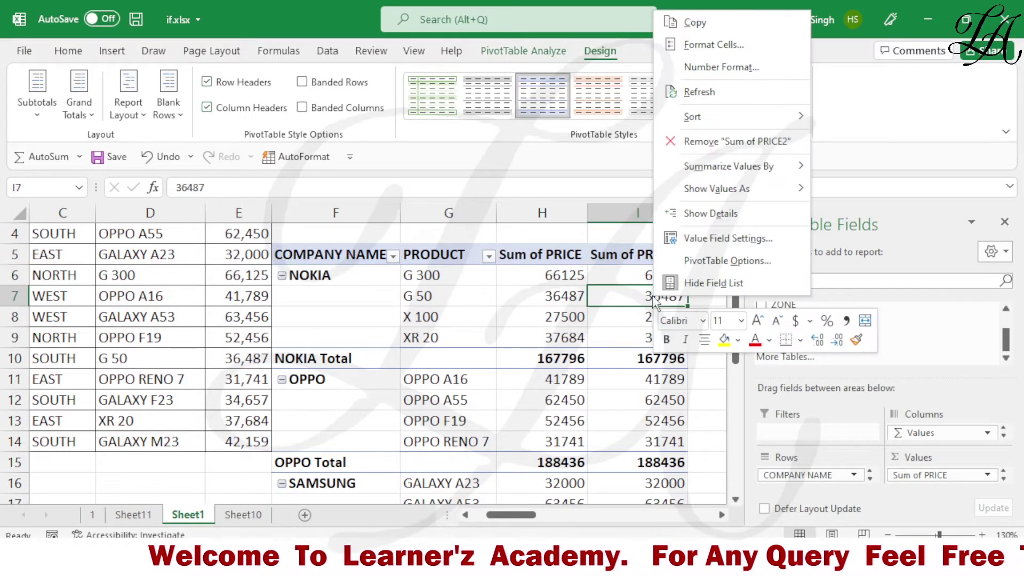
pyautogui.moveTo(714, 193)
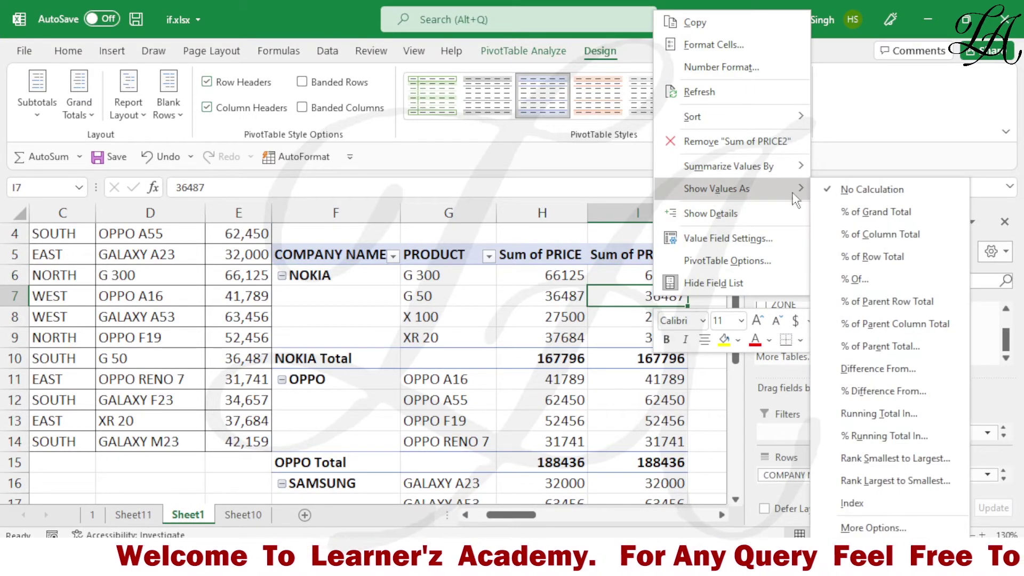
pyautogui.click(859, 275)
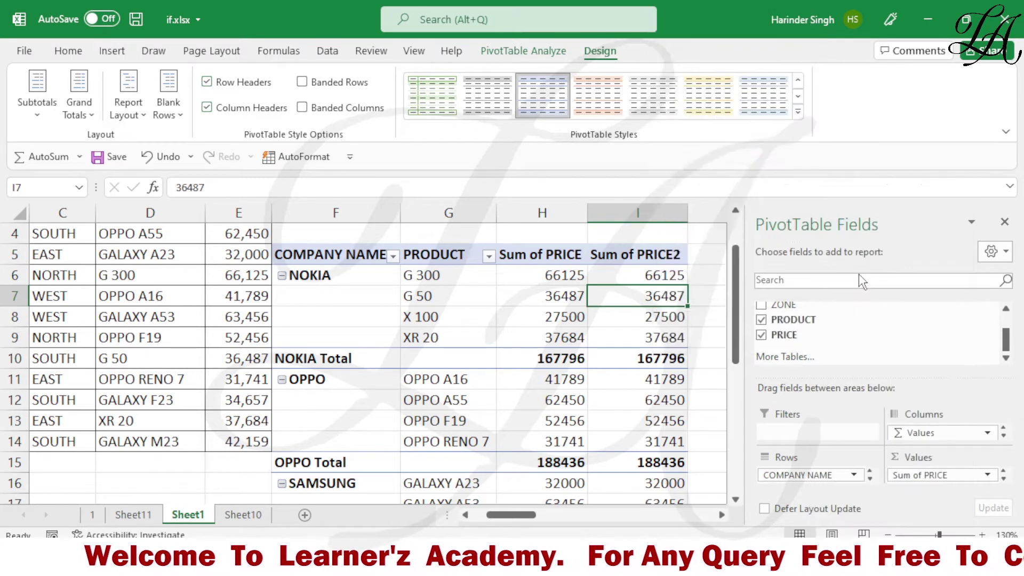
pyautogui.click(698, 317)
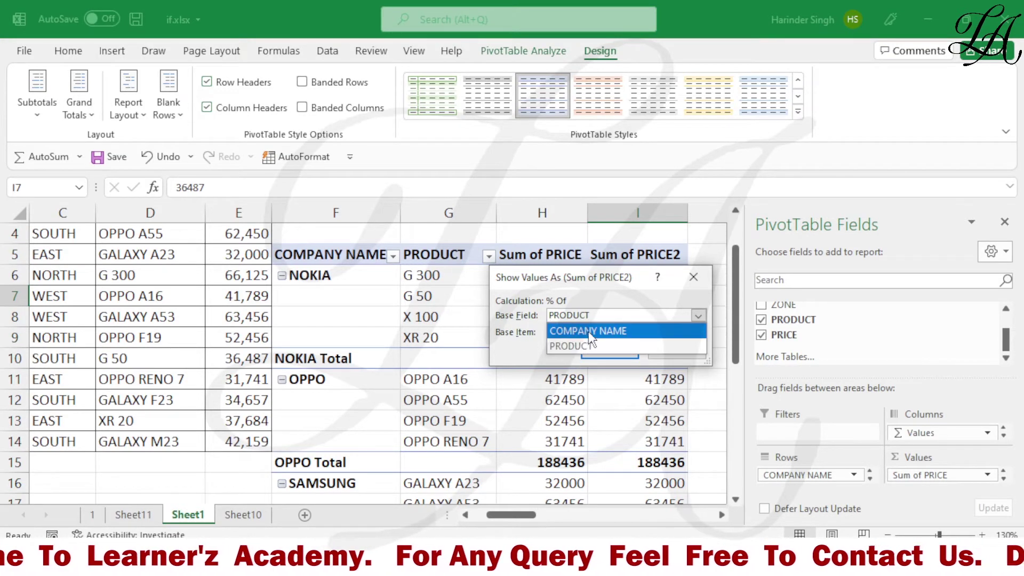
pyautogui.click(590, 346)
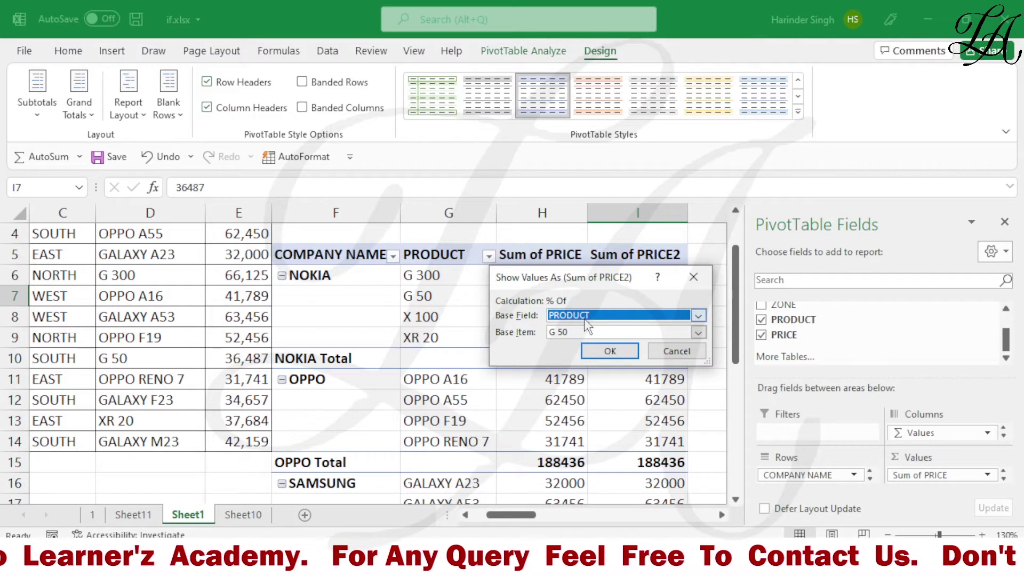
pyautogui.click(593, 333)
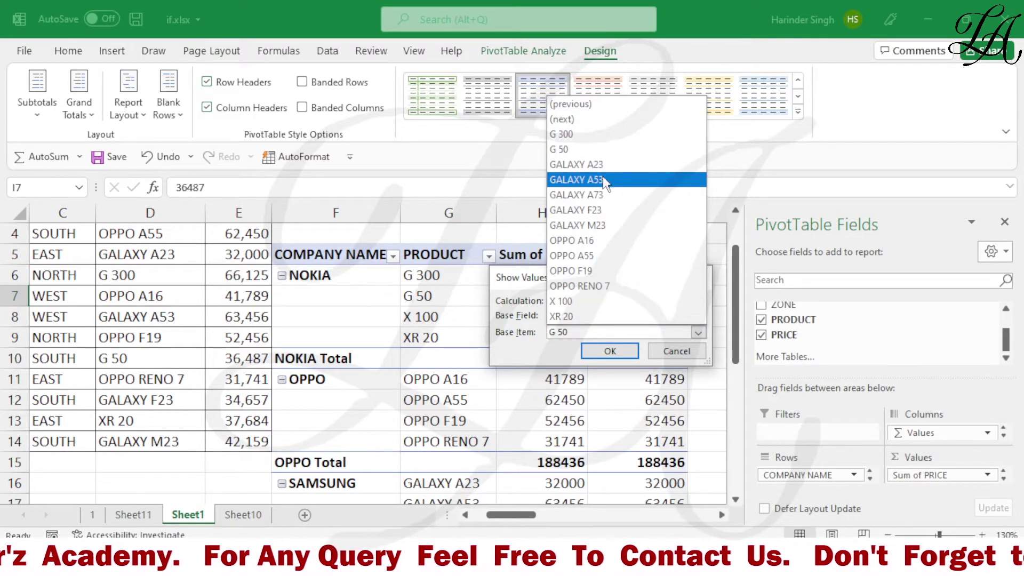
pyautogui.click(603, 240)
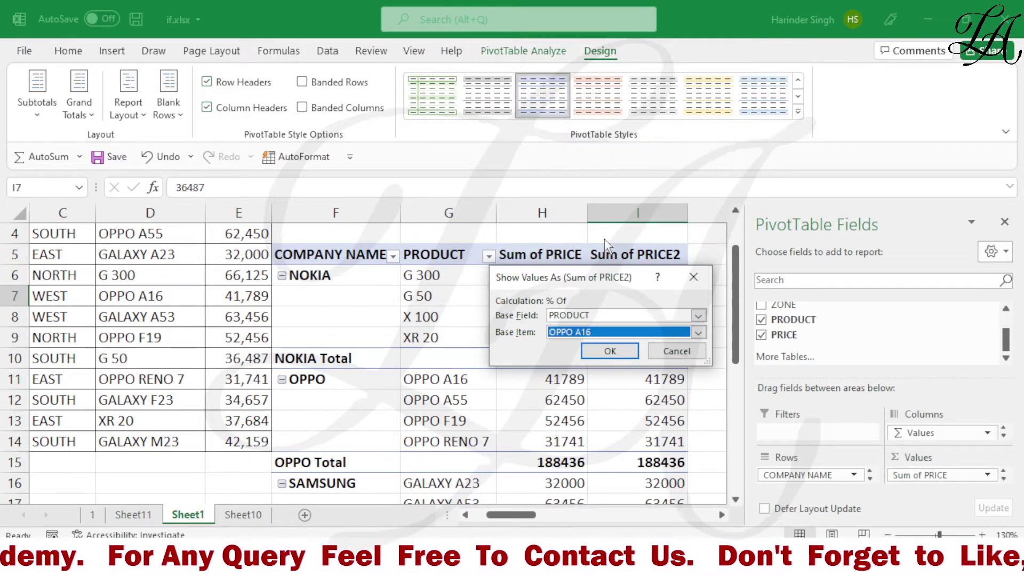
pyautogui.click(610, 352)
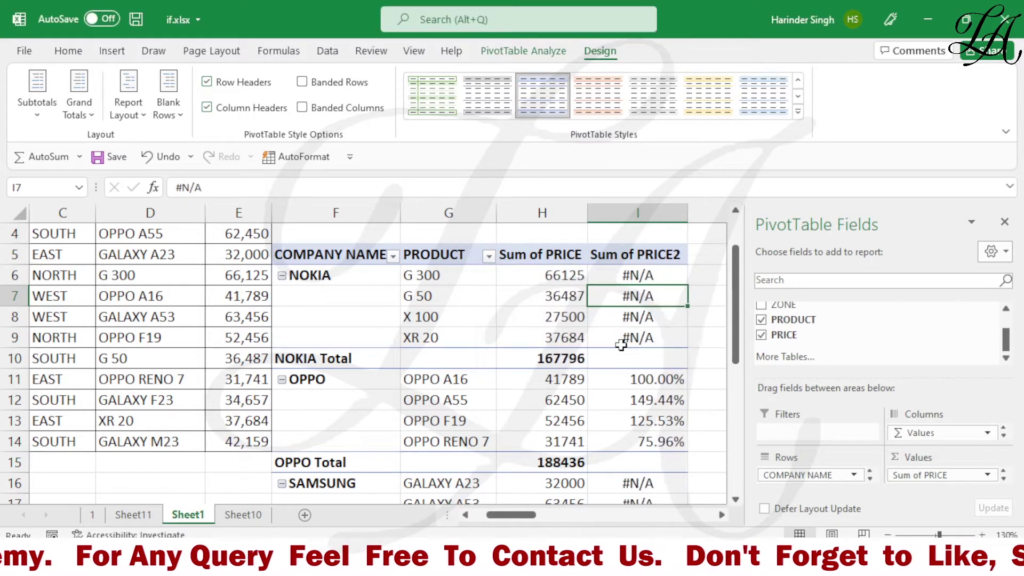
# - Examine the Sum of PRICE2 results for the NOKIA, OPPO and SAMSUNG products relative to OPPO A16
pyautogui.scroll(-1, 524, 389)
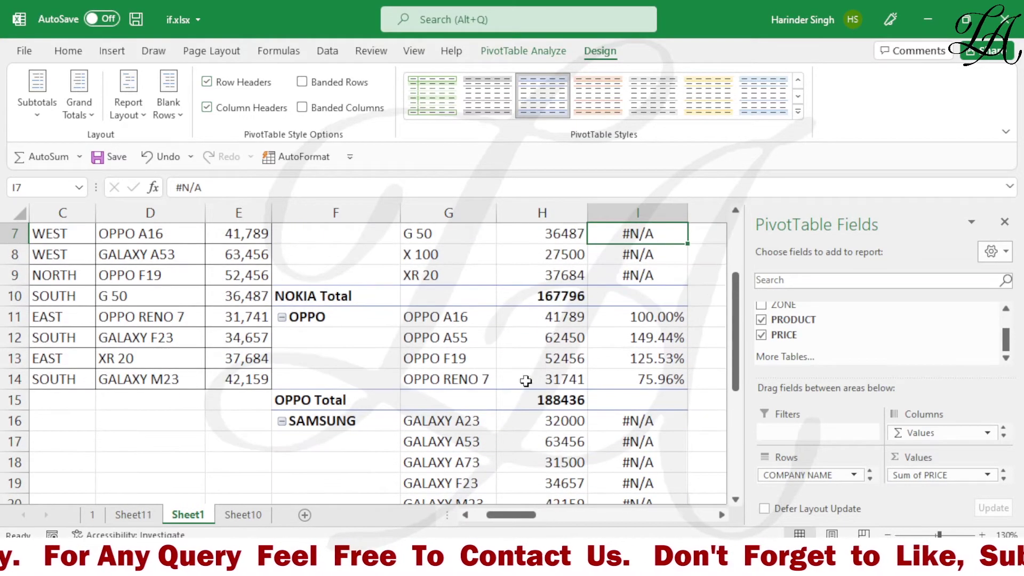
pyautogui.click(660, 262)
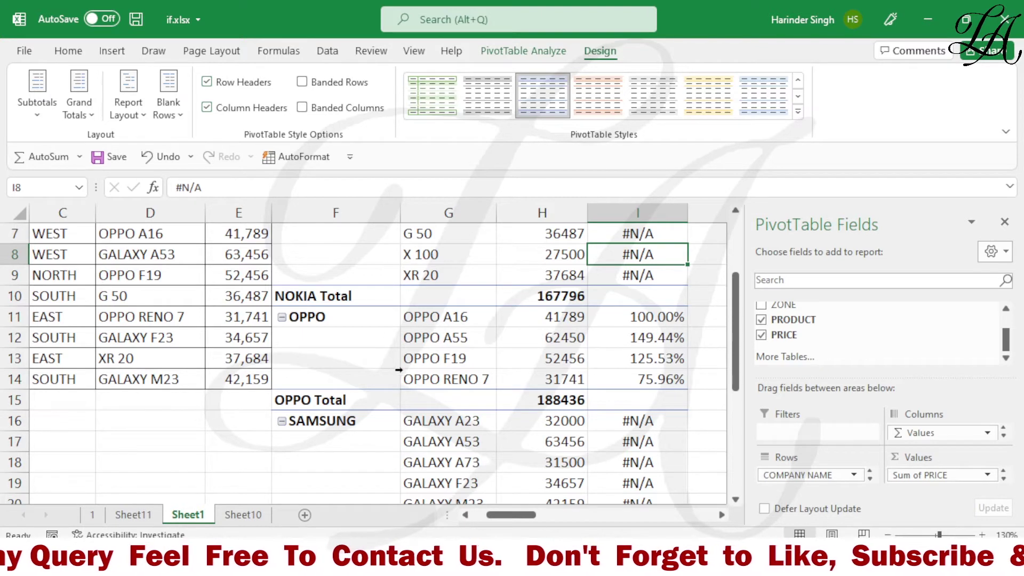
pyautogui.moveTo(599, 360)
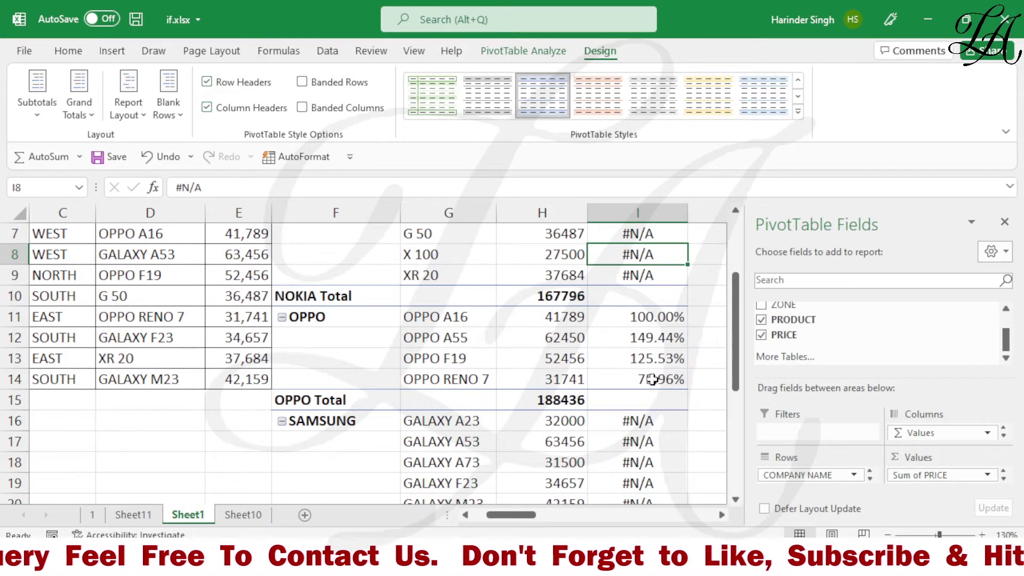
pyautogui.scroll(2, 645, 313)
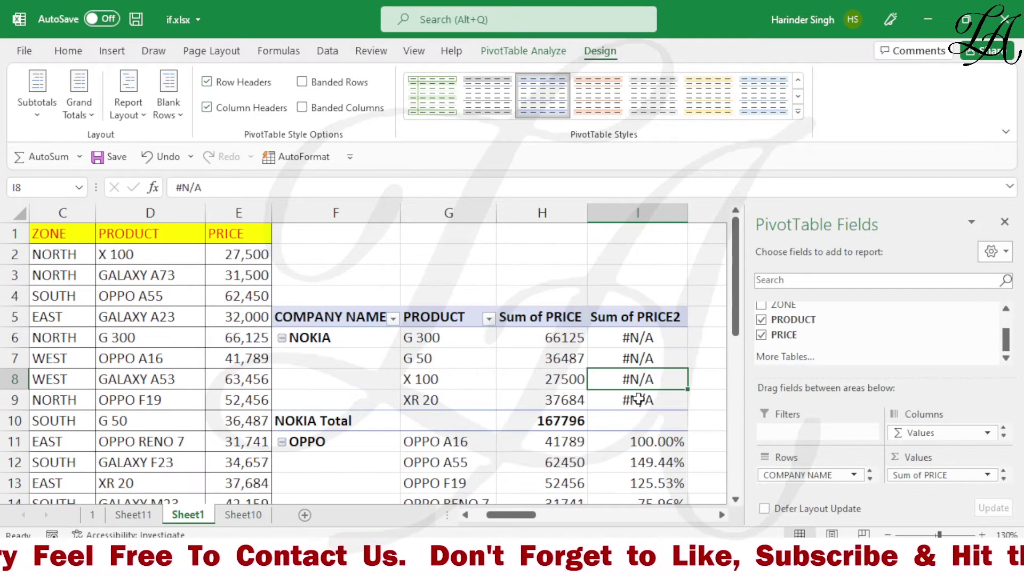
pyautogui.scroll(-1, 640, 394)
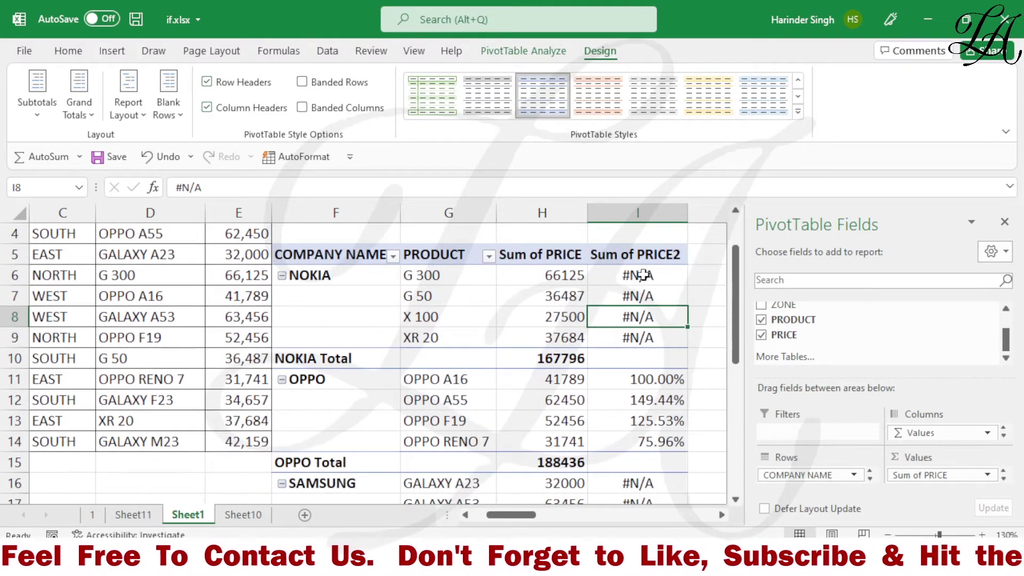
pyautogui.scroll(-1, 644, 310)
pyautogui.scroll(2, 645, 331)
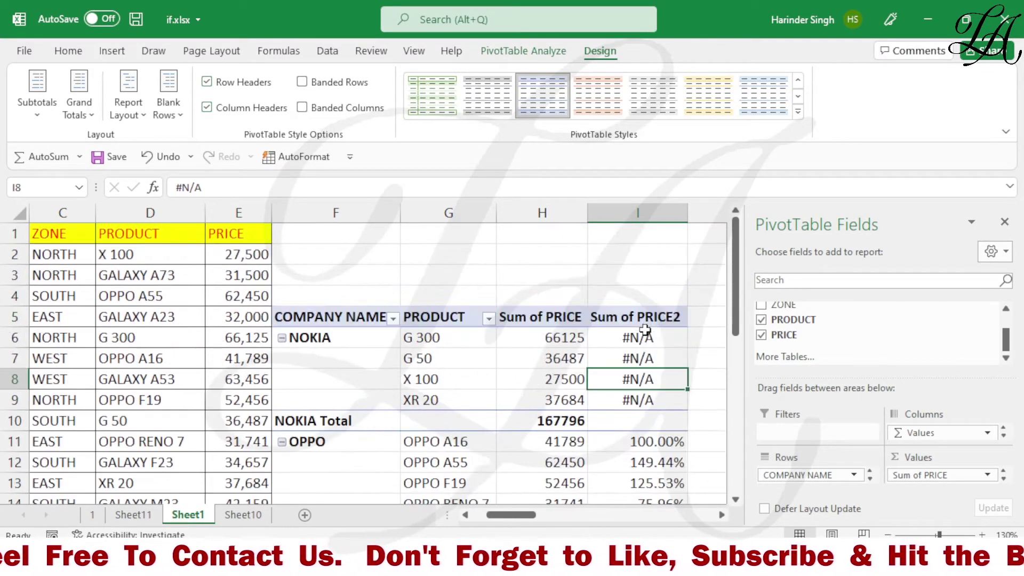
# - Change the % Of calculation for Sum of PRICE2 to use (next) as its base item
pyautogui.rightClick(645, 361)
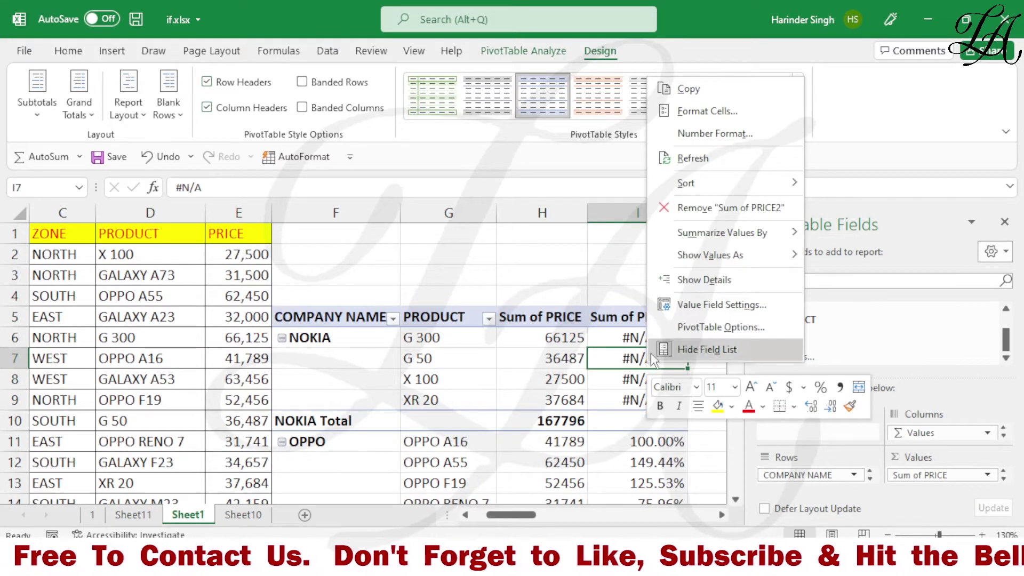
pyautogui.moveTo(715, 257)
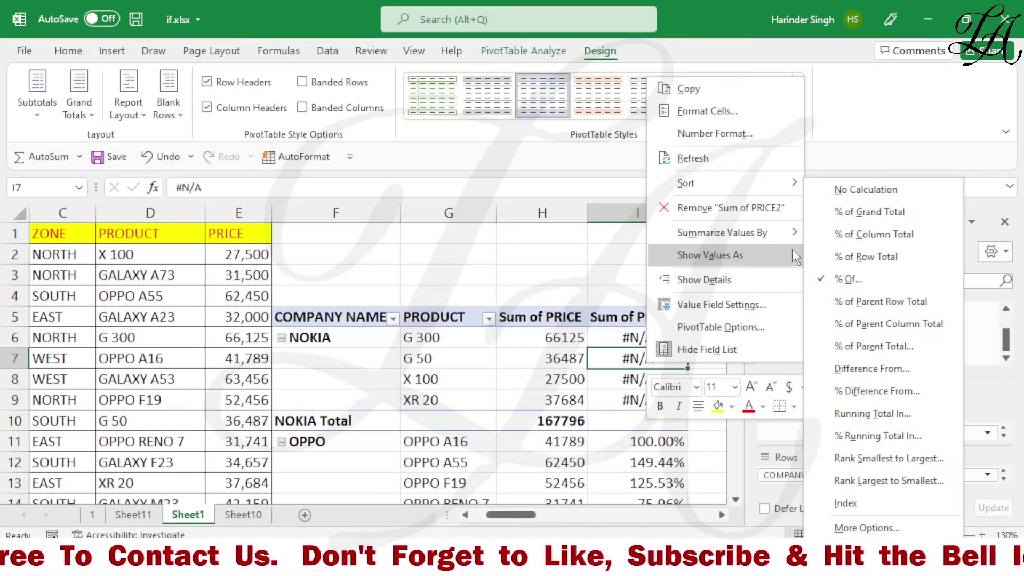
pyautogui.click(848, 280)
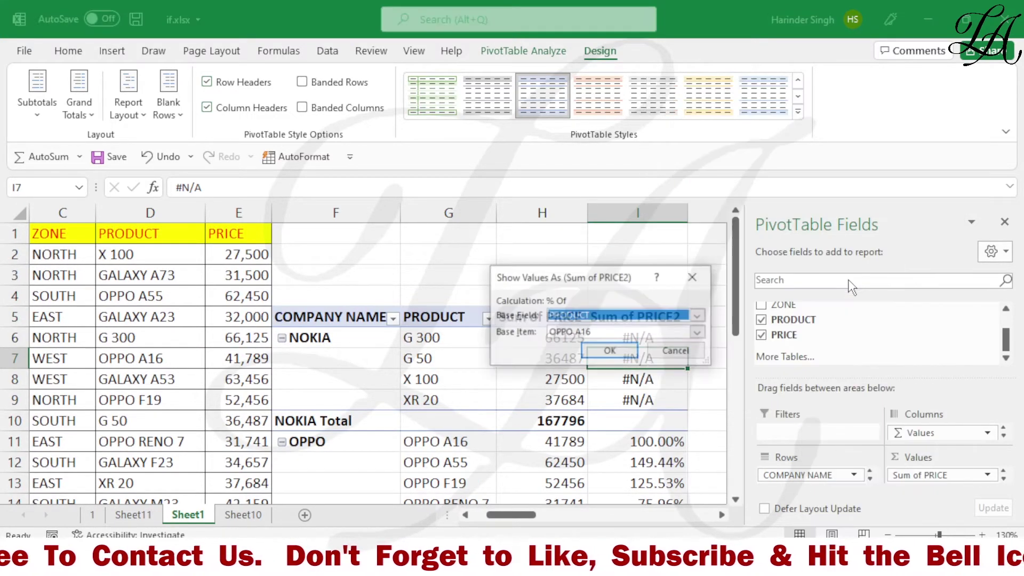
pyautogui.click(698, 332)
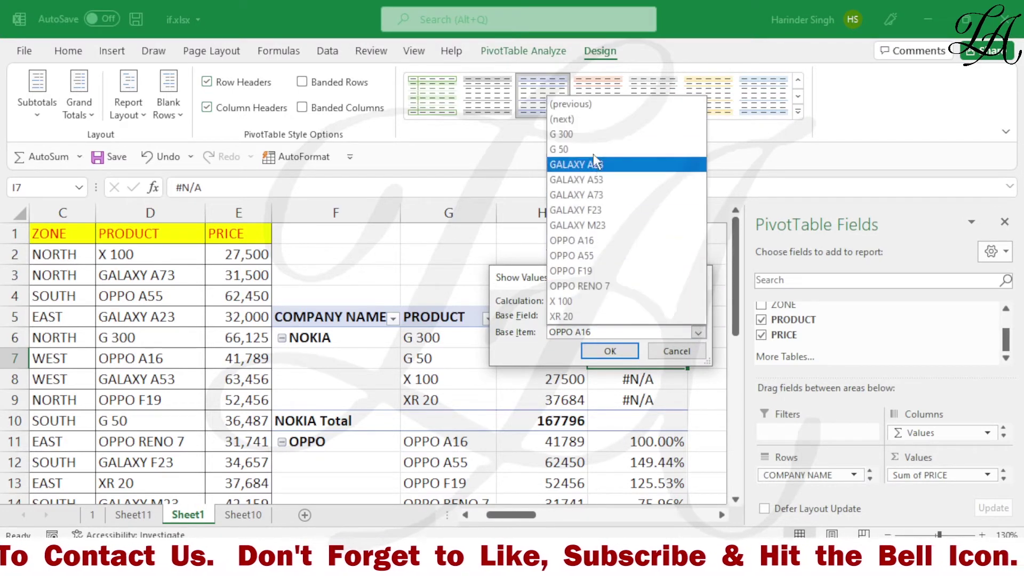
pyautogui.click(585, 120)
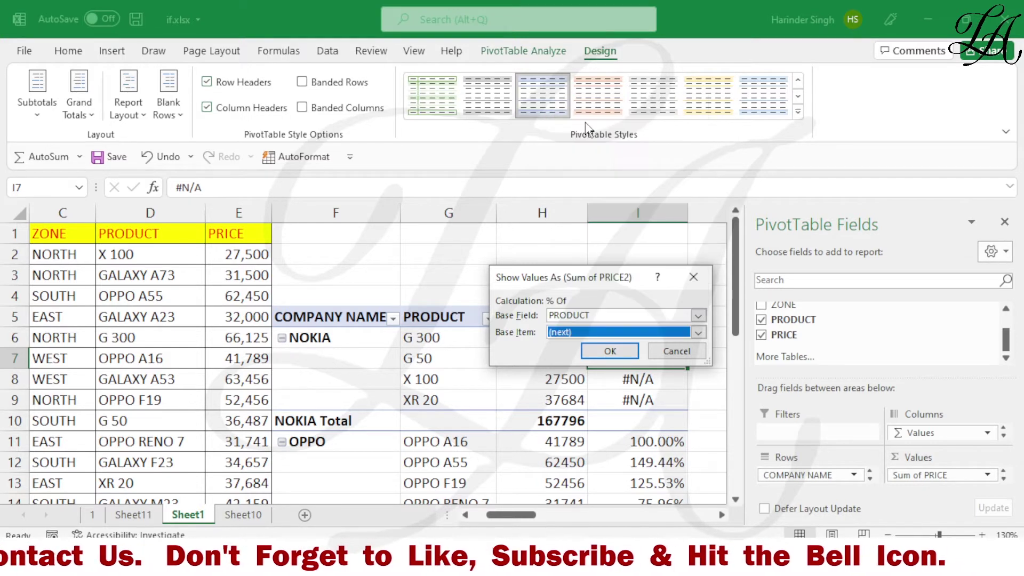
pyautogui.click(608, 352)
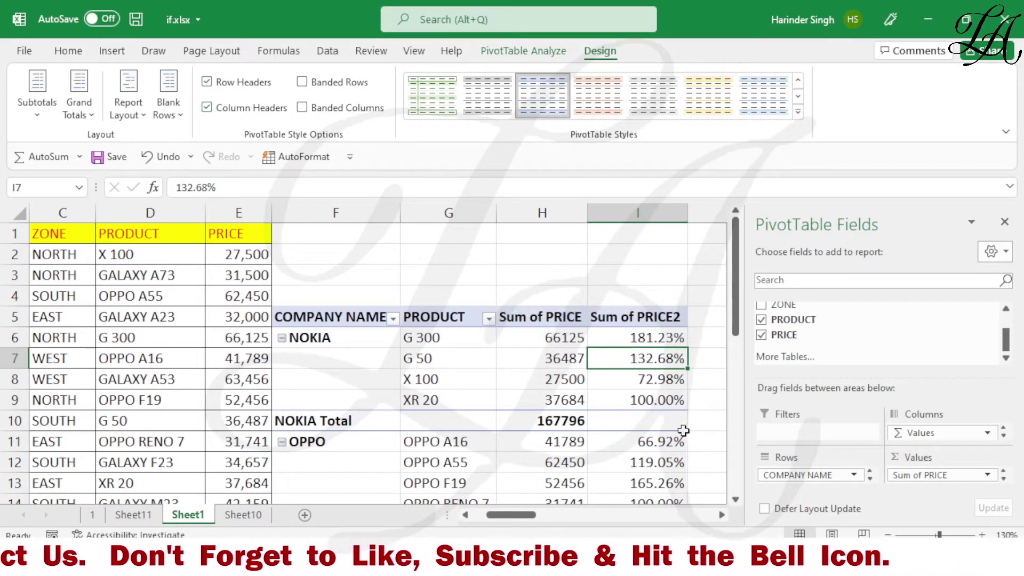
# - Examine how each product's price compares with the next one, checking the last product in each company group
pyautogui.scroll(-1, 625, 385)
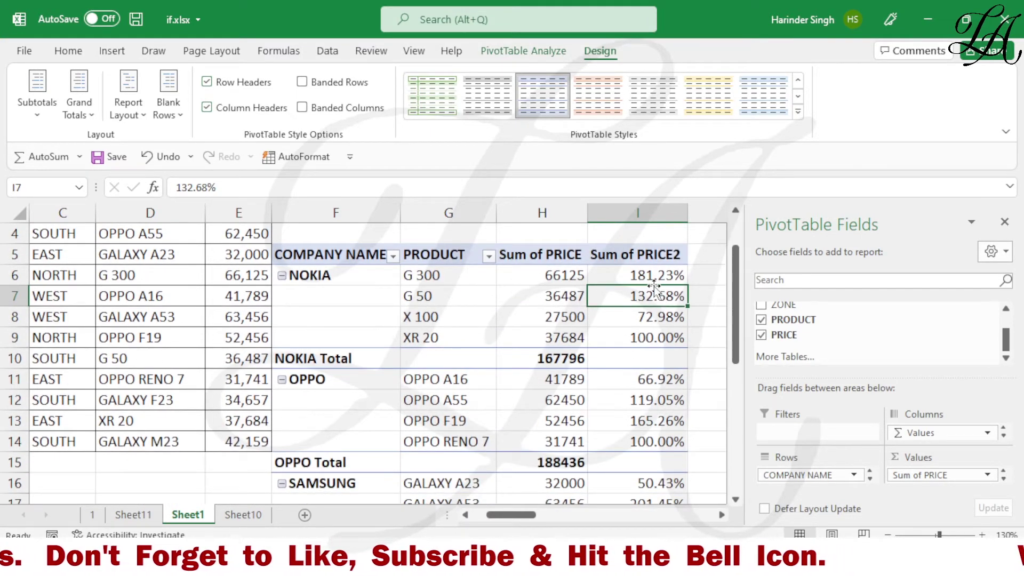
pyautogui.click(555, 338)
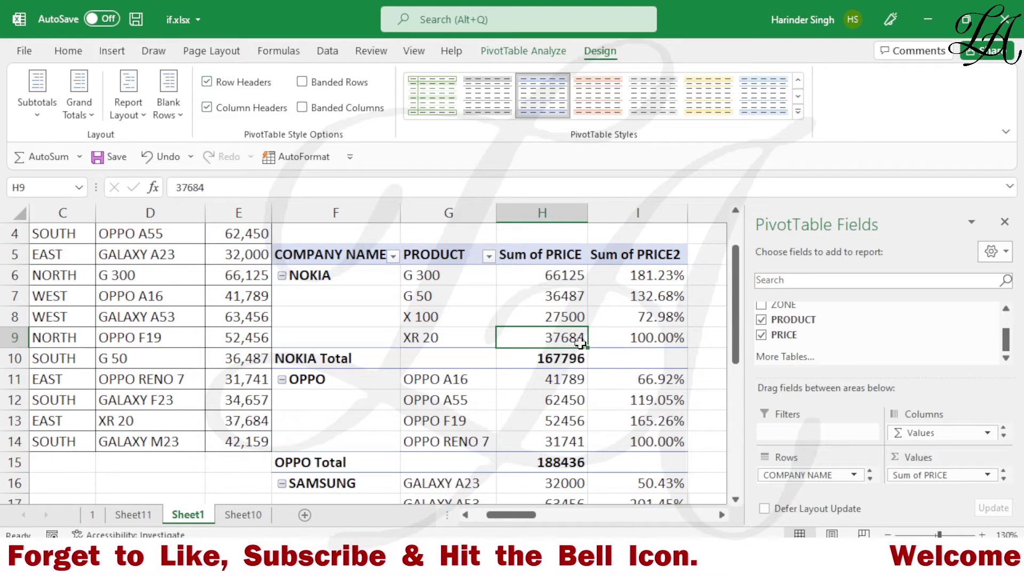
pyautogui.moveTo(573, 340)
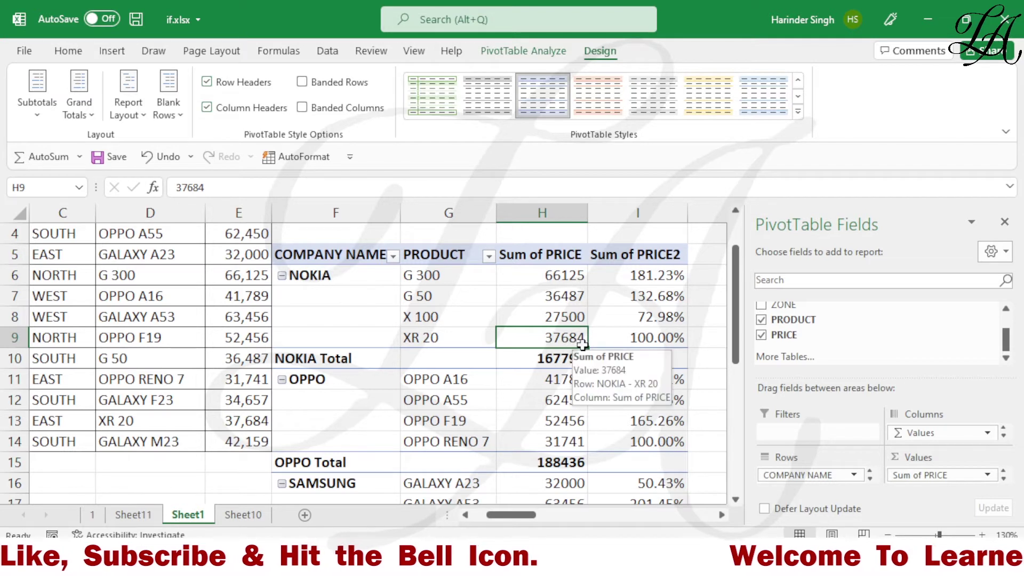
pyautogui.click(648, 339)
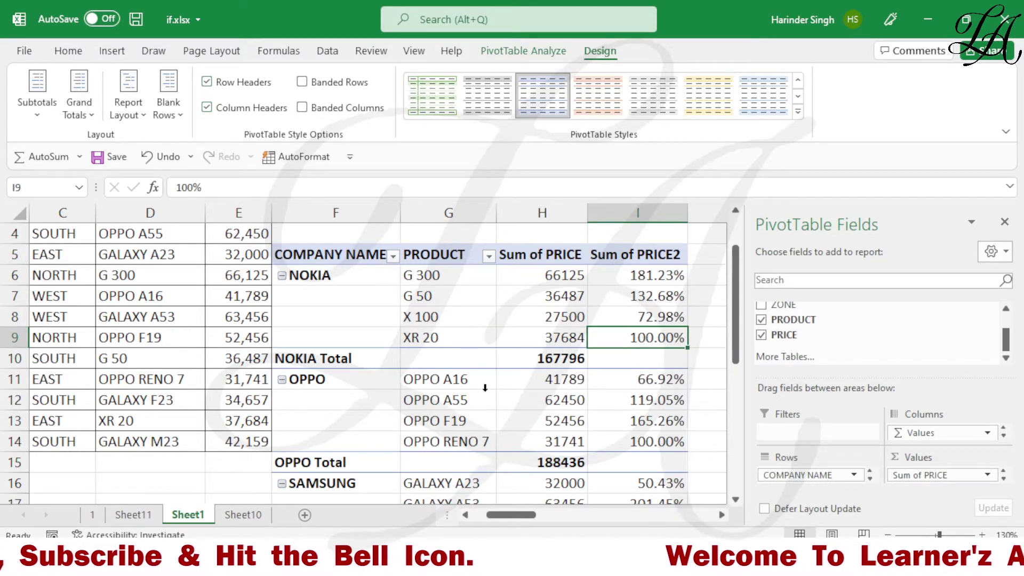
pyautogui.click(661, 447)
pyautogui.scroll(-2, 656, 450)
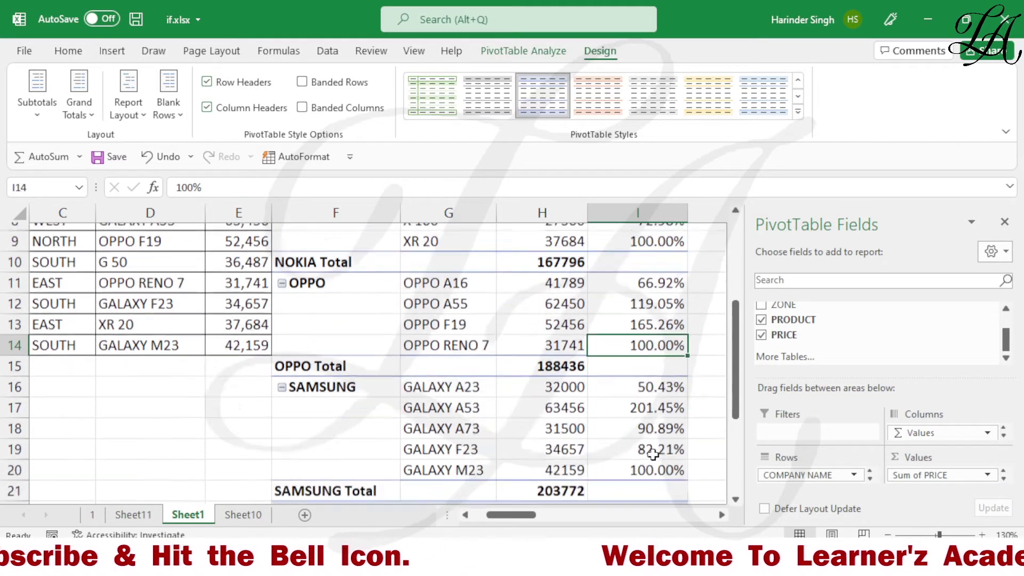
pyautogui.scroll(-1, 653, 453)
pyautogui.click(654, 443)
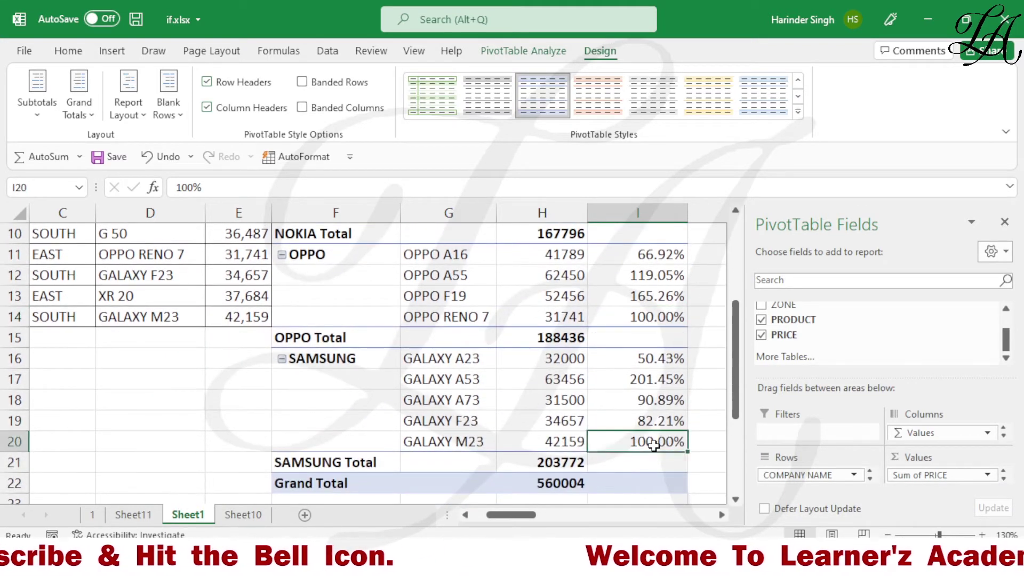
# - Change the % Of calculation for Sum of PRICE2 to use (previous) as its base item
pyautogui.rightClick(651, 297)
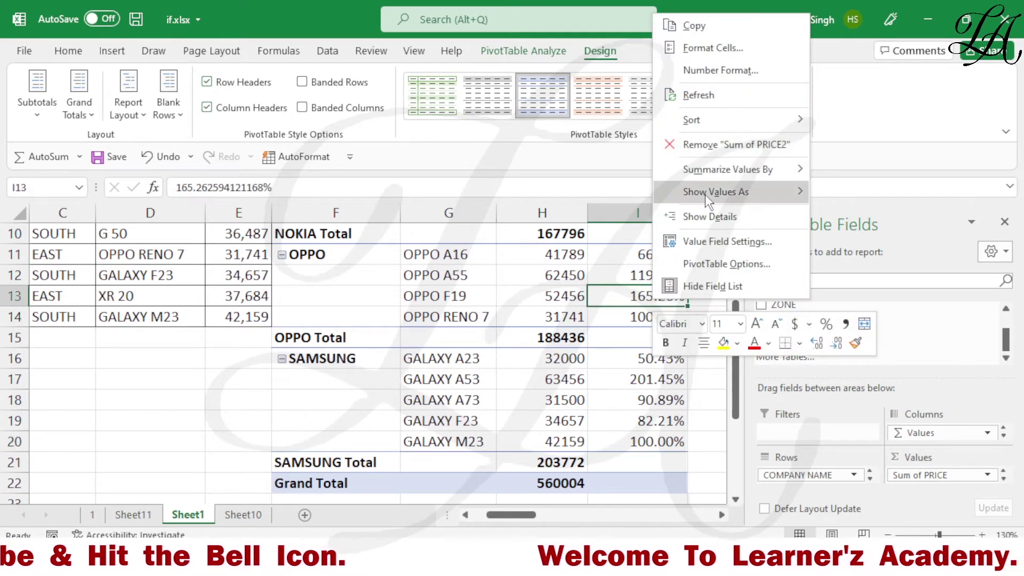
pyautogui.moveTo(705, 195)
pyautogui.click(845, 277)
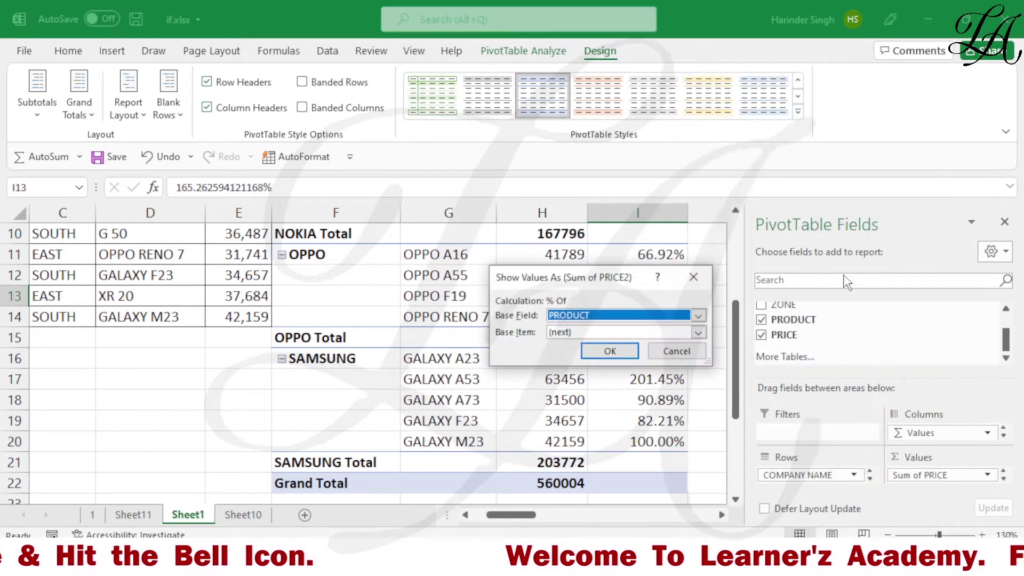
pyautogui.click(697, 332)
pyautogui.click(576, 107)
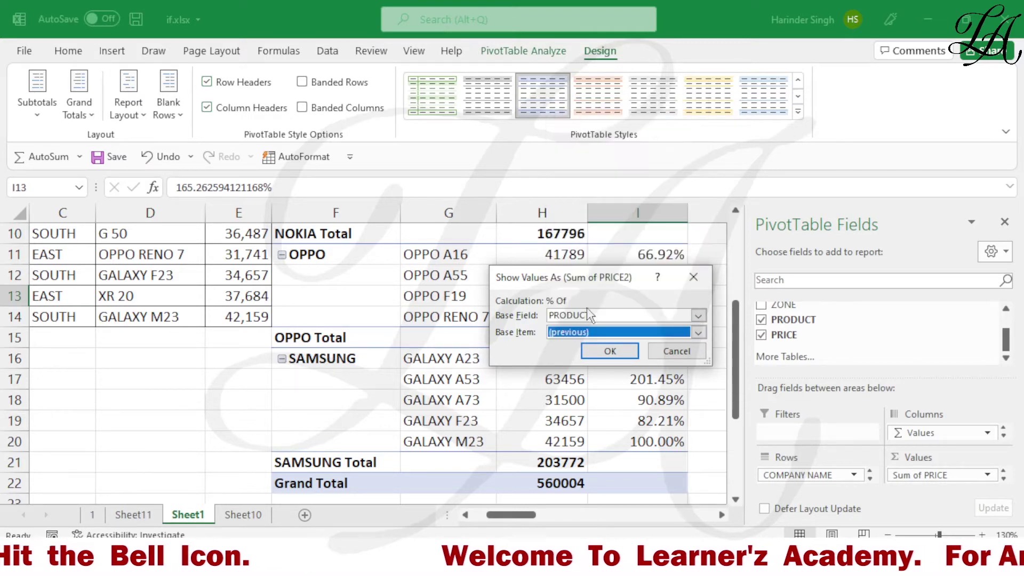
pyautogui.click(608, 351)
# - Examine how each product's price compares with the previous one in the NOKIA, OPPO and SAMSUNG groups, checking the first product of each
pyautogui.scroll(1, 638, 349)
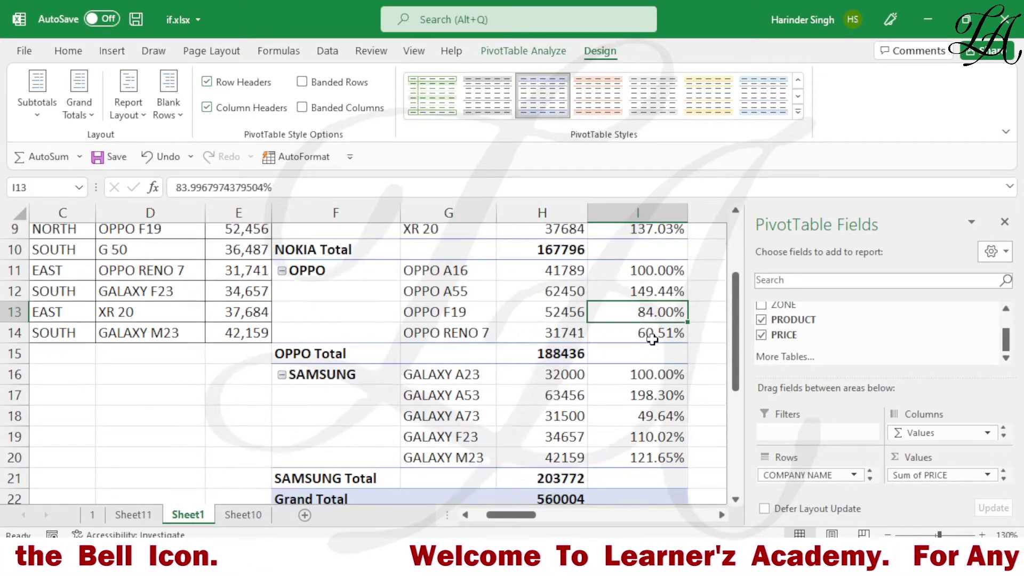
pyautogui.scroll(1, 637, 349)
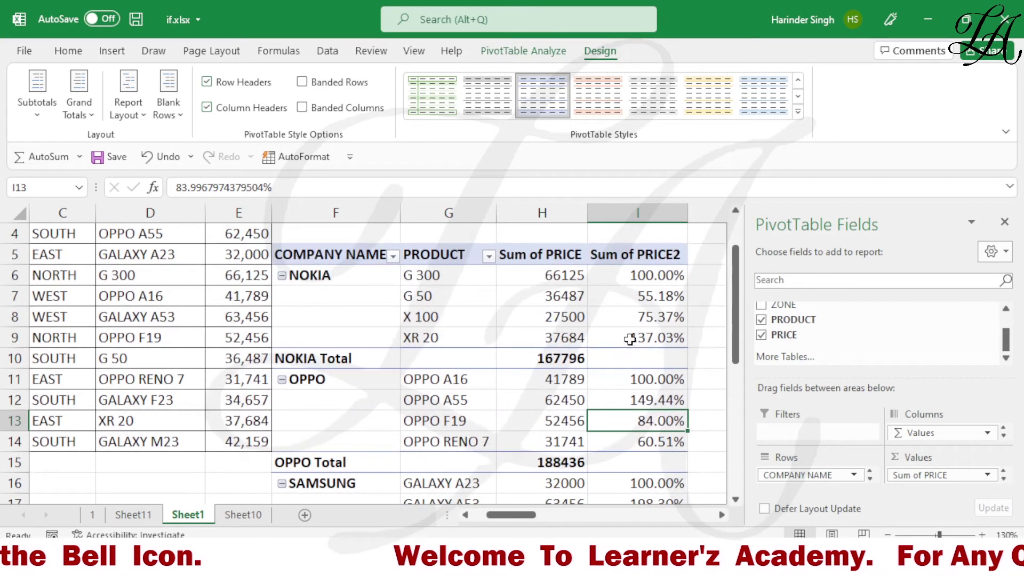
pyautogui.click(638, 278)
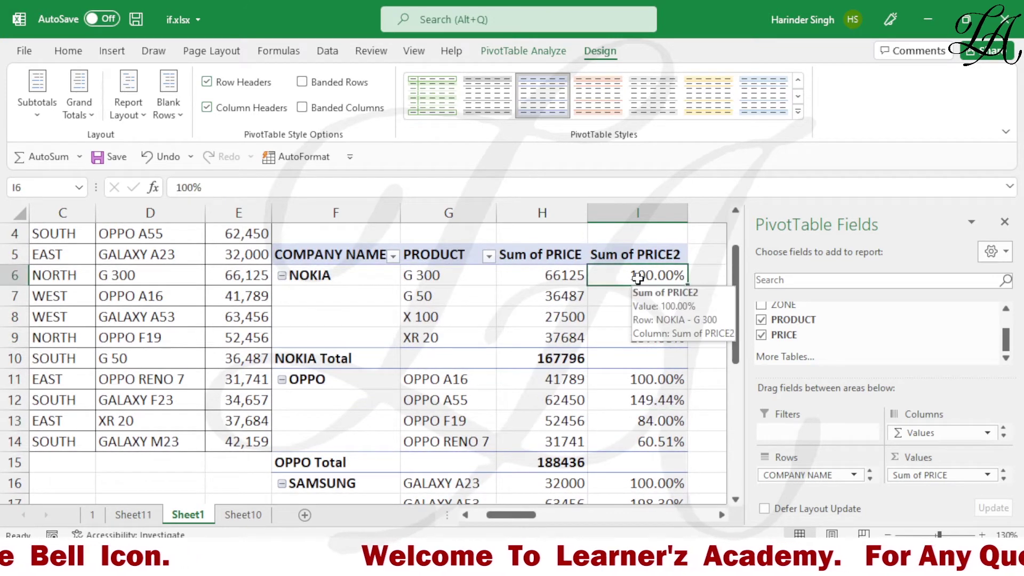
pyautogui.click(563, 277)
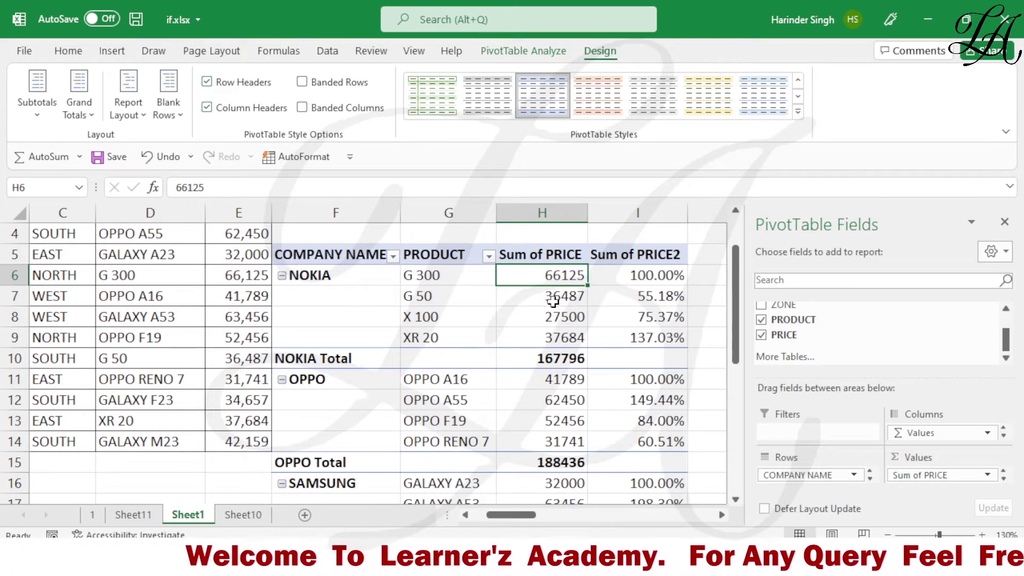
pyautogui.moveTo(552, 299); pyautogui.dragTo(554, 334)
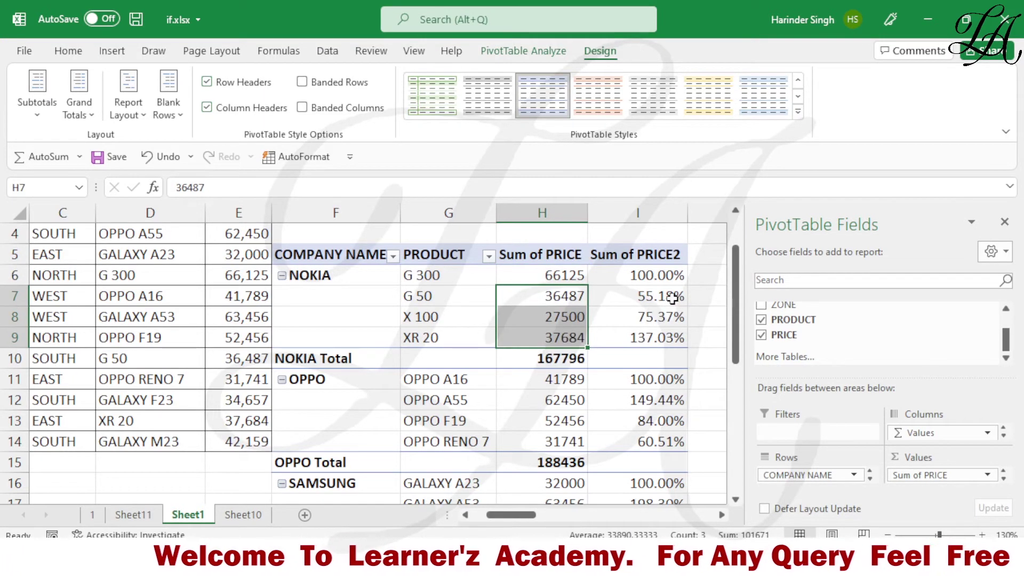
pyautogui.moveTo(670, 297); pyautogui.dragTo(670, 339)
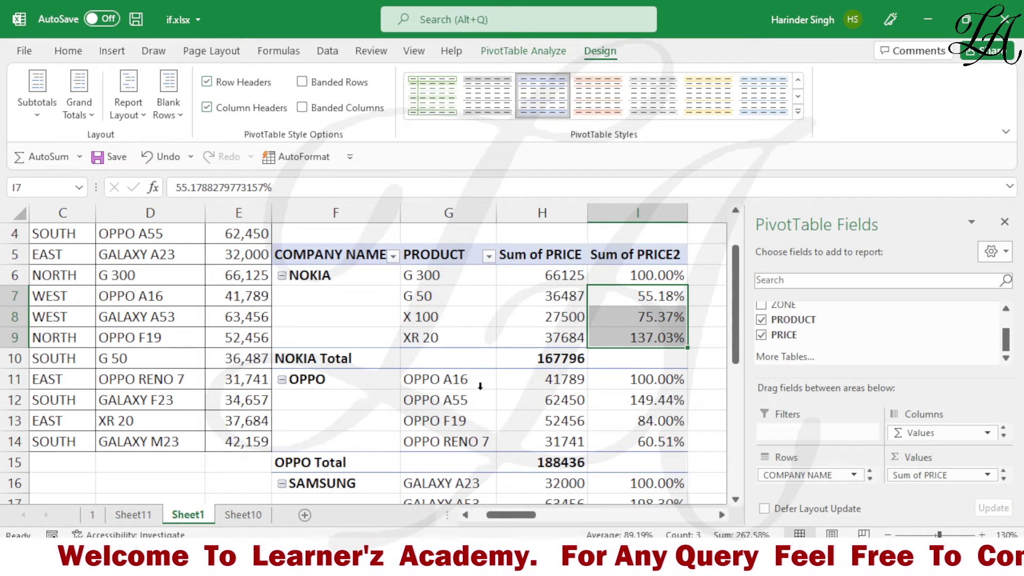
pyautogui.click(635, 384)
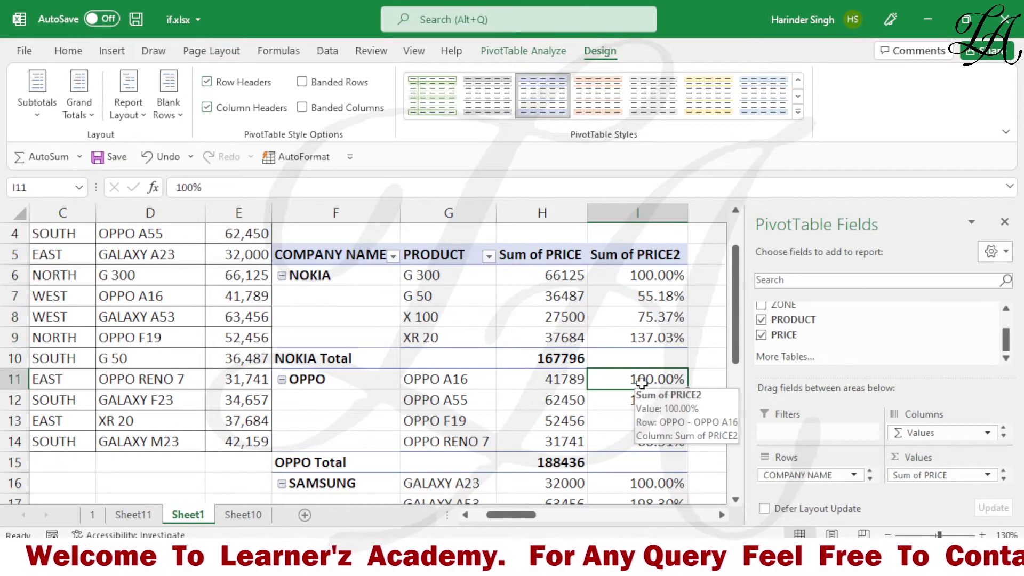
pyautogui.click(560, 381)
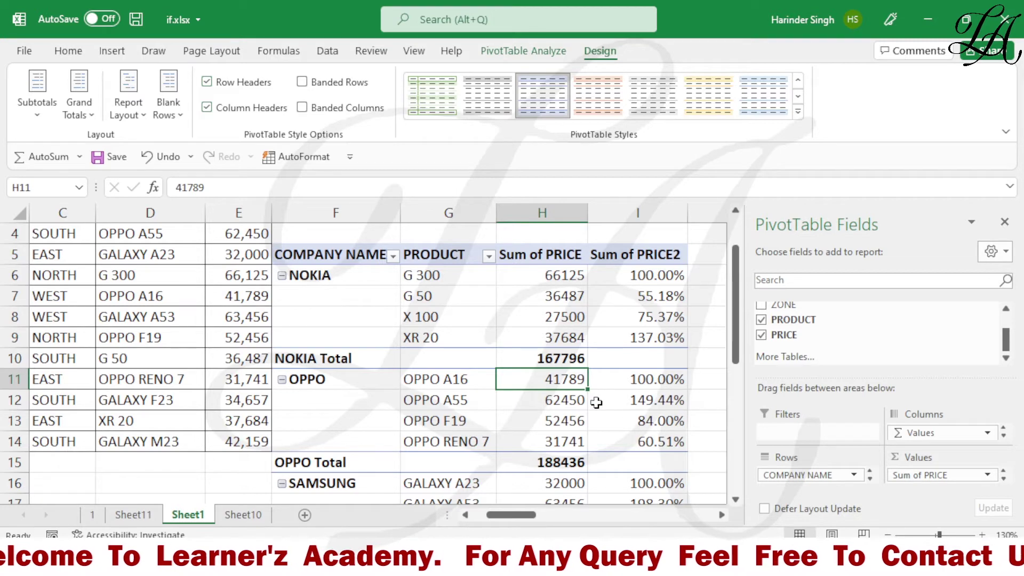
pyautogui.scroll(-1, 587, 416)
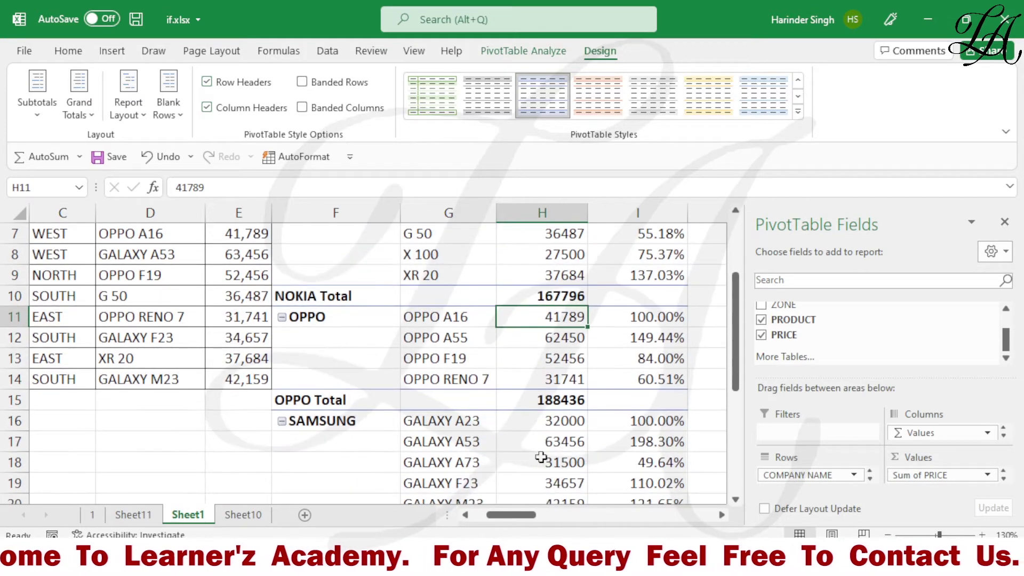
pyautogui.scroll(-1, 592, 448)
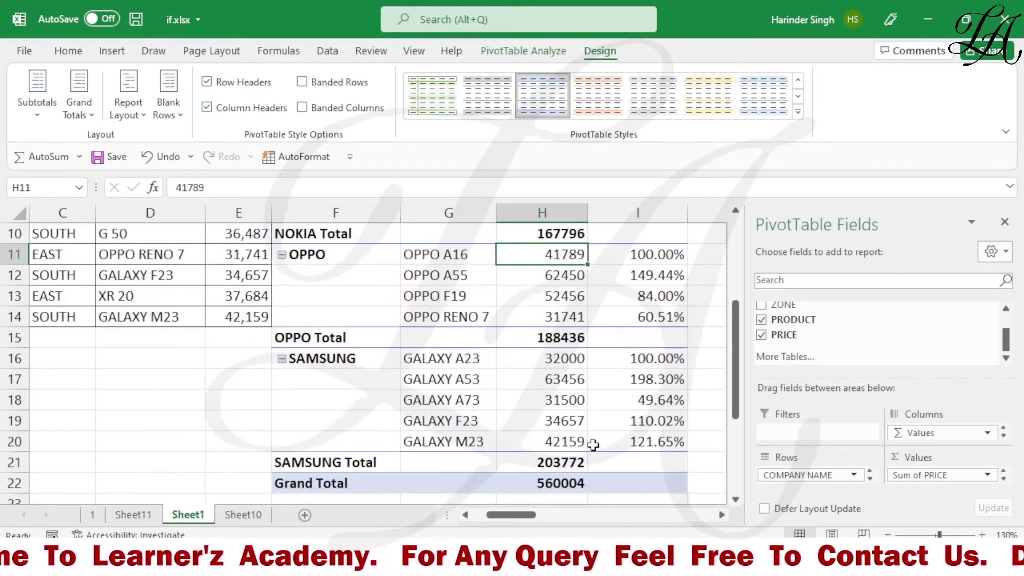
pyautogui.moveTo(640, 377)
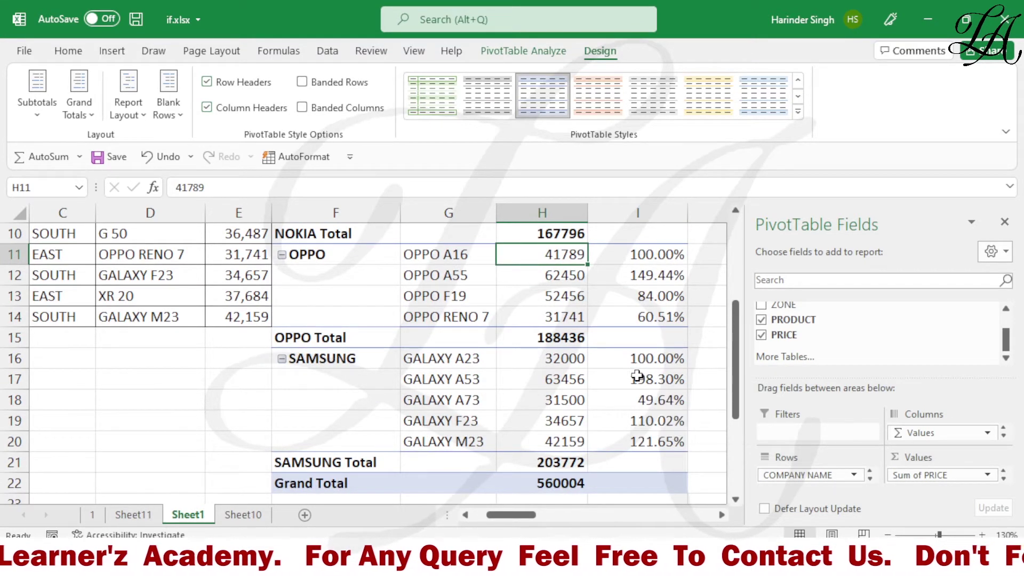
# - Add the PRICE field to the pivot table's values once more, between Sum of PRICE and Sum of PRICE2
pyautogui.scroll(1, 627, 413)
pyautogui.moveTo(515, 513); pyautogui.dragTo(529, 515)
pyautogui.click(538, 273)
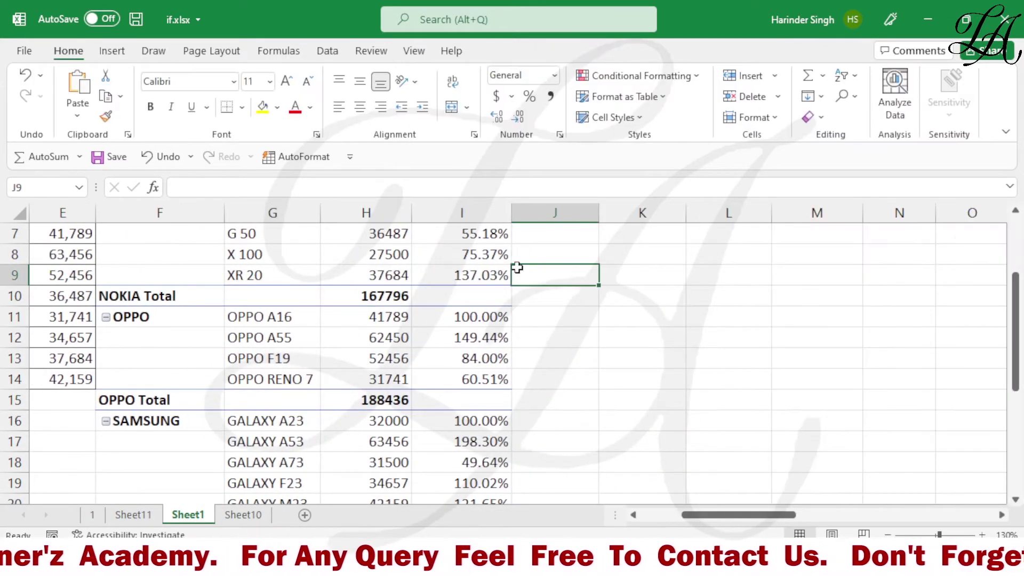
pyautogui.click(468, 282)
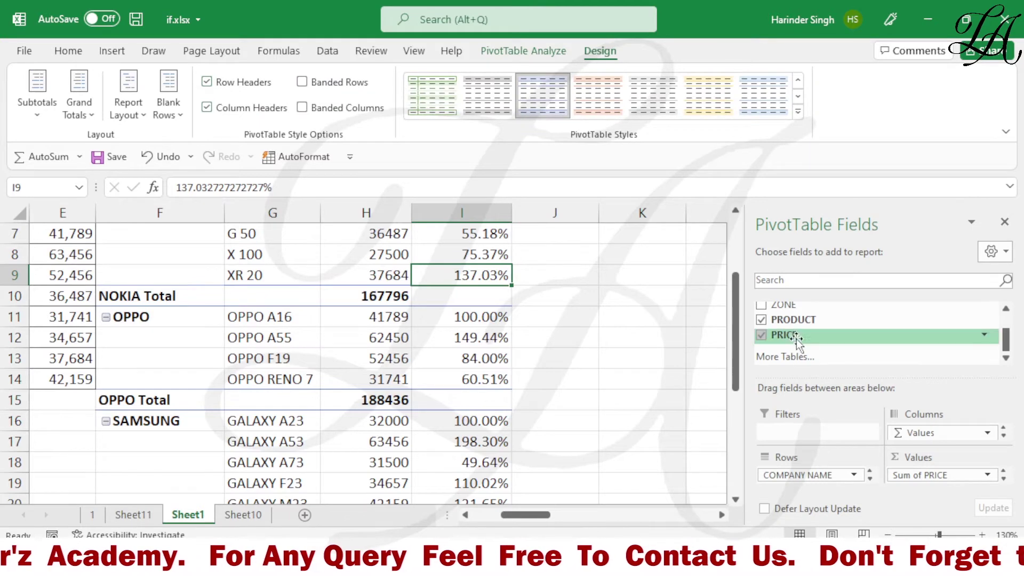
pyautogui.moveTo(798, 335); pyautogui.dragTo(921, 478)
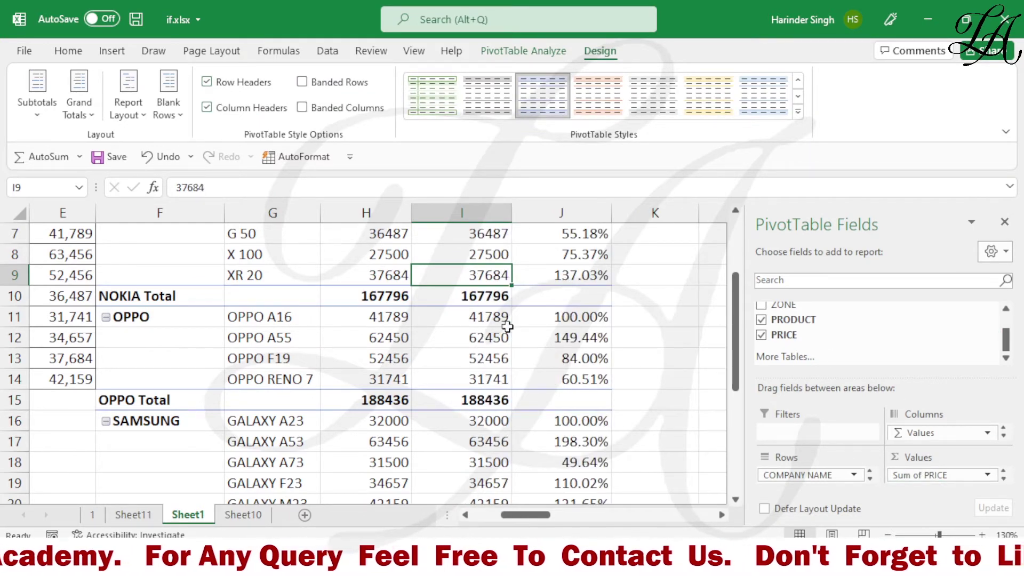
# - Show the Sum of PRICE3 values as Difference From, with PRODUCT as base field and G 300 as base item
pyautogui.scroll(2, 505, 325)
pyautogui.click(479, 338)
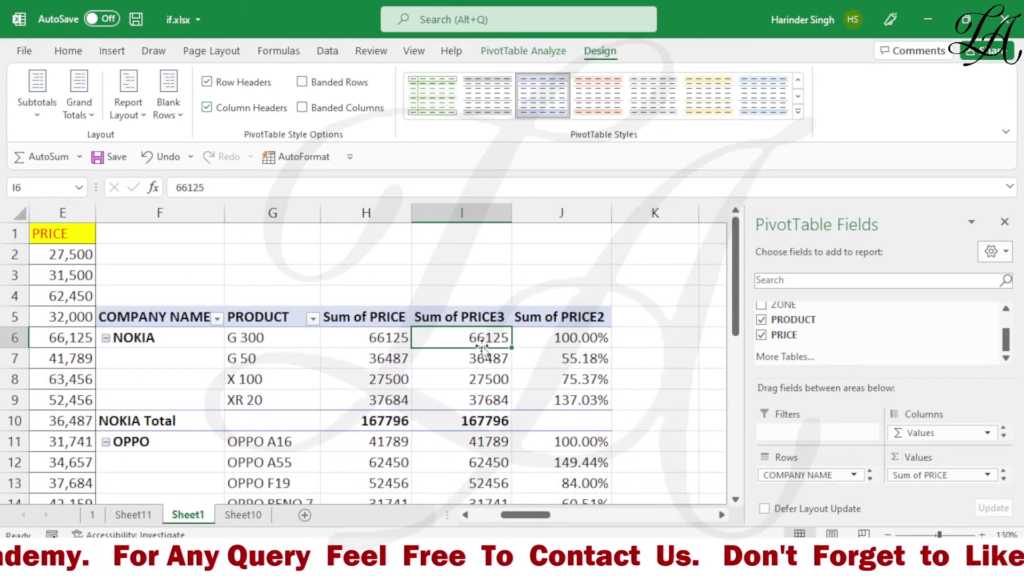
pyautogui.moveTo(487, 346); pyautogui.dragTo(485, 352)
pyautogui.rightClick(483, 348)
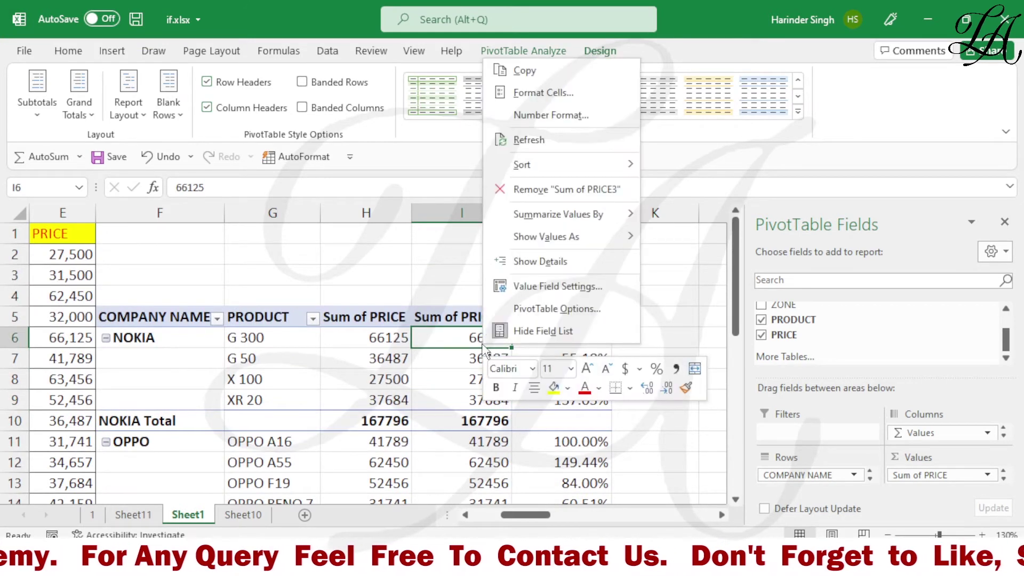
pyautogui.moveTo(545, 236)
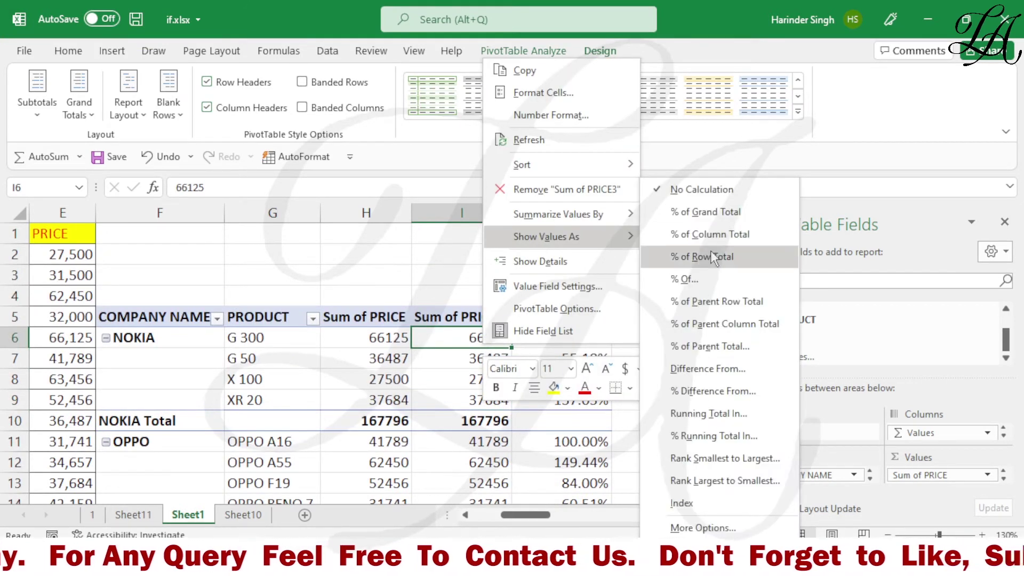
pyautogui.click(712, 373)
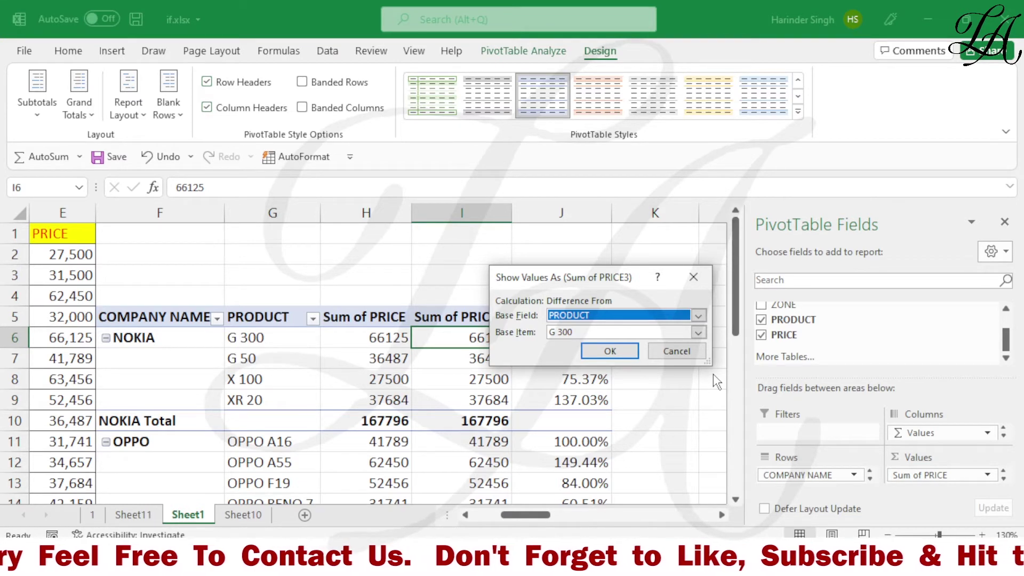
pyautogui.click(586, 318)
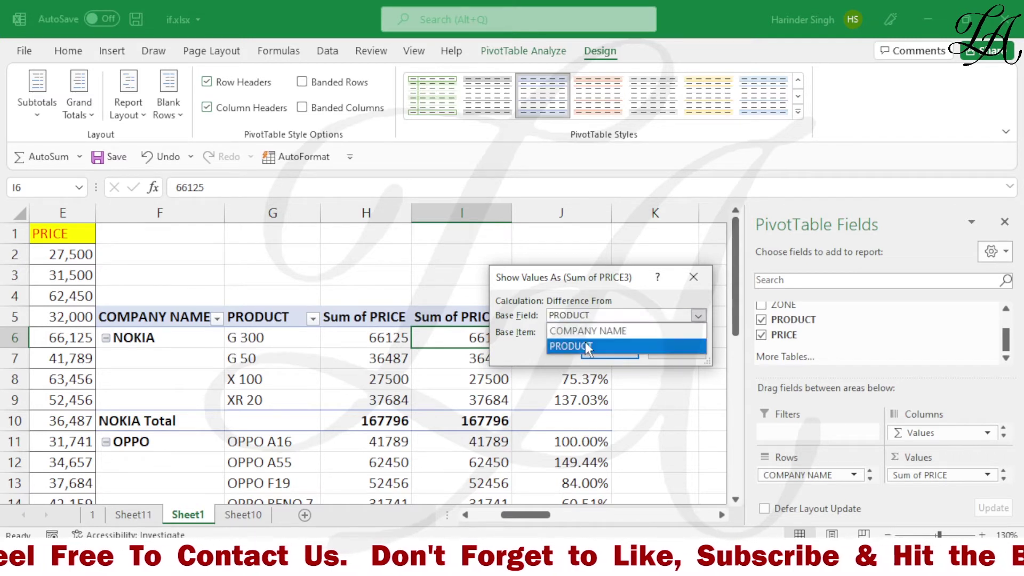
pyautogui.click(586, 345)
pyautogui.click(587, 333)
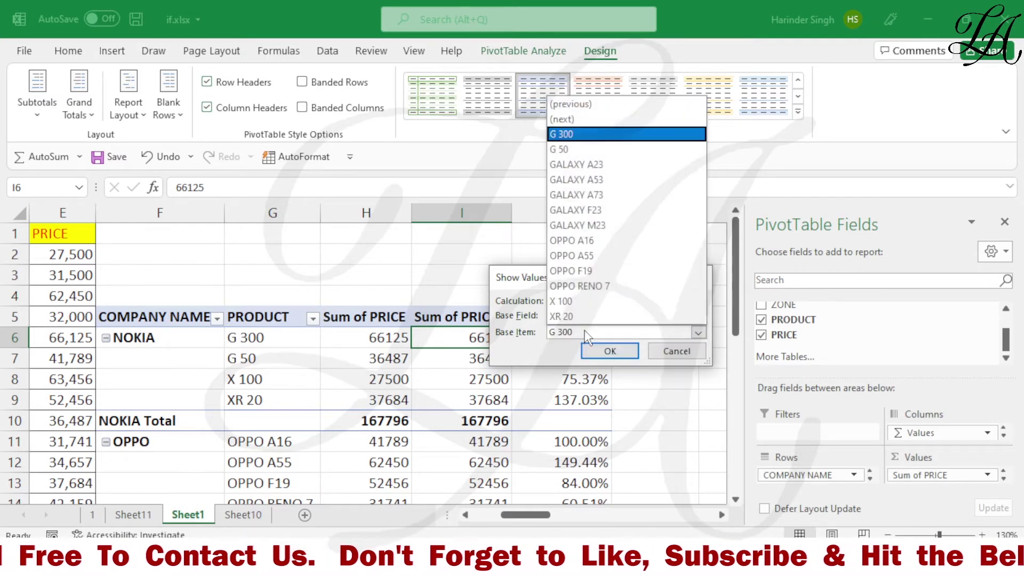
pyautogui.click(572, 134)
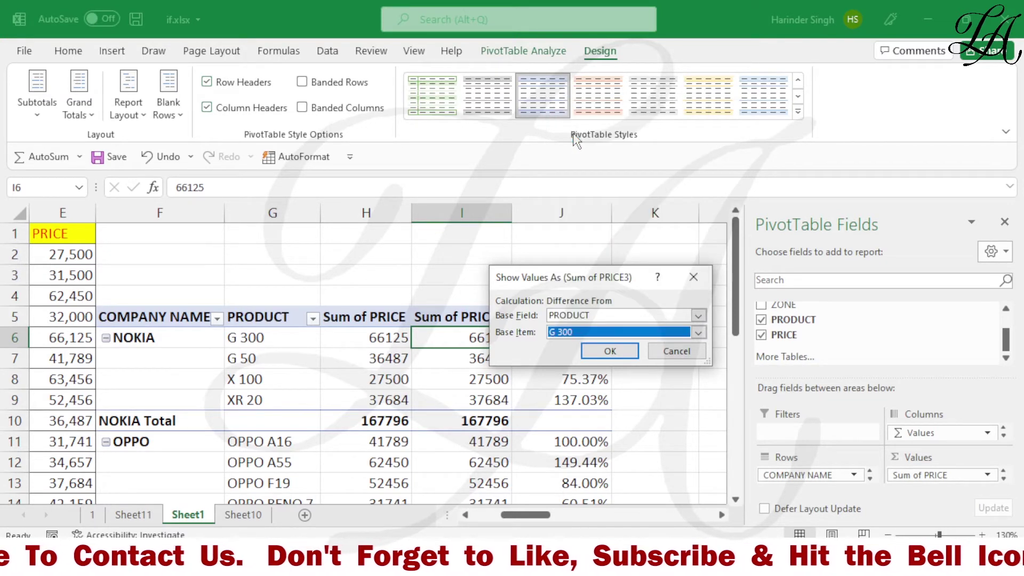
pyautogui.click(598, 353)
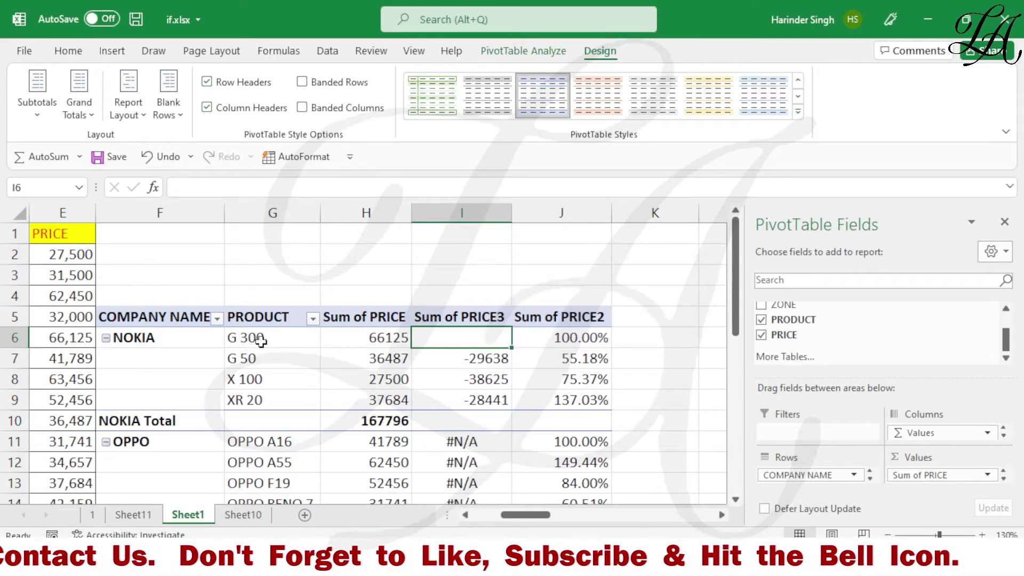
# - Examine the NOKIA products' price differences from G 300 in Sum of PRICE3 against their prices in Sum of PRICE
pyautogui.moveTo(480, 339)
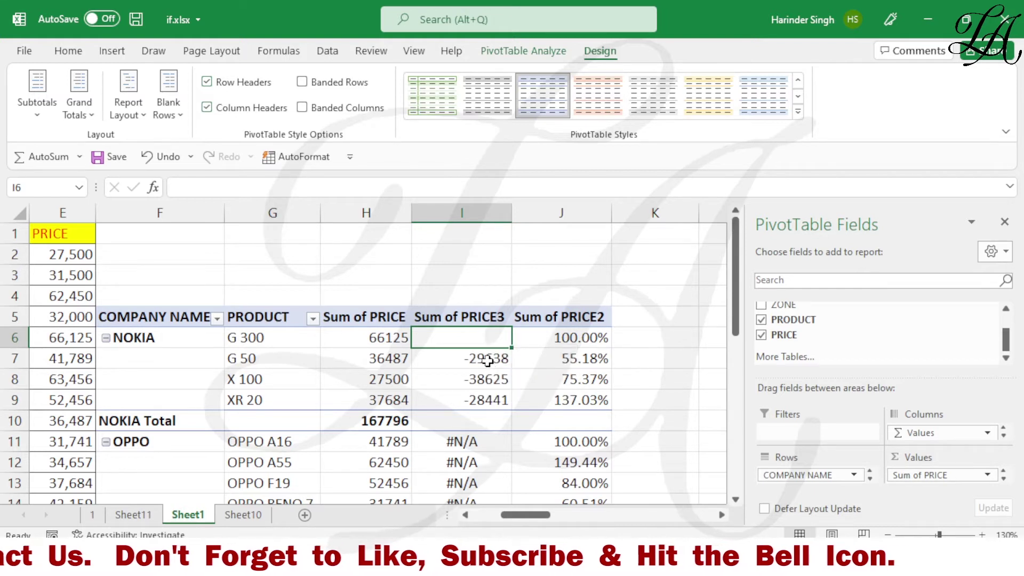
pyautogui.click(487, 362)
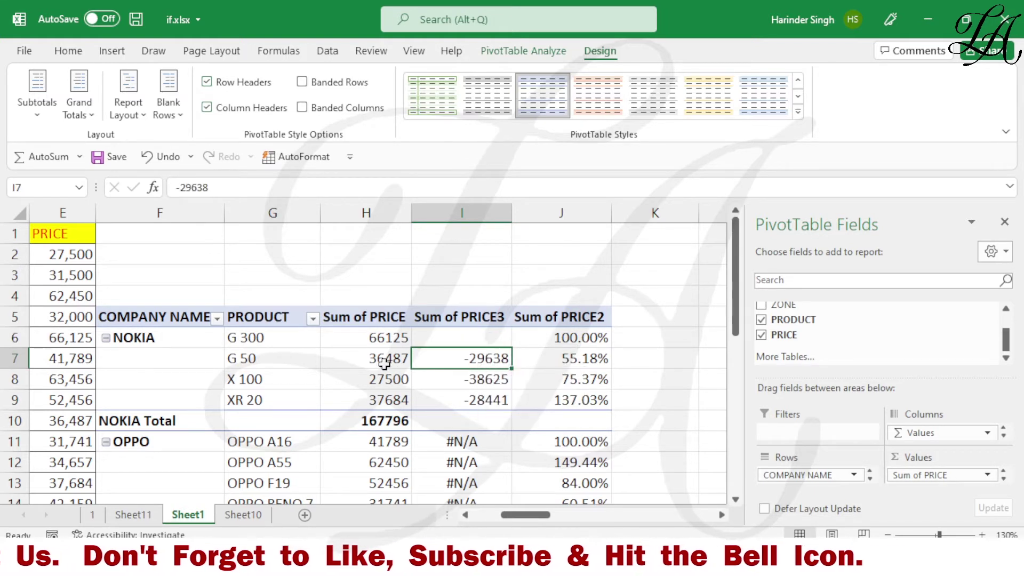
pyautogui.moveTo(388, 362)
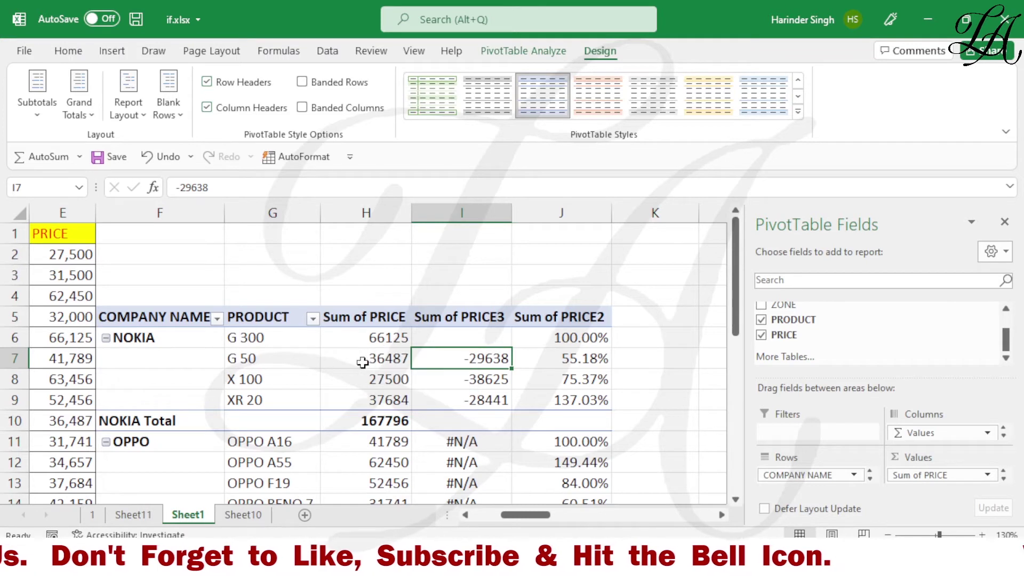
pyautogui.moveTo(401, 340)
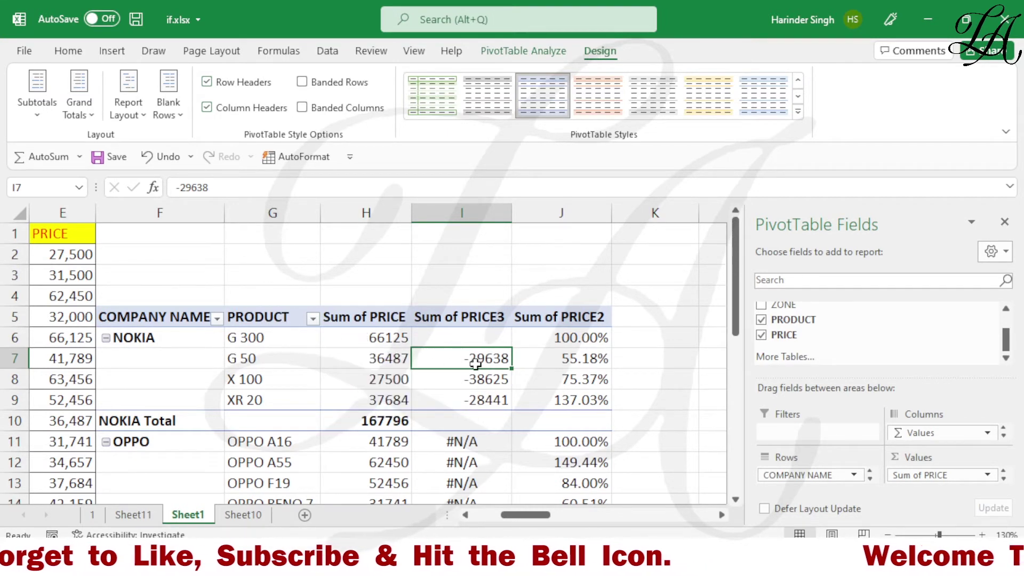
pyautogui.moveTo(475, 364)
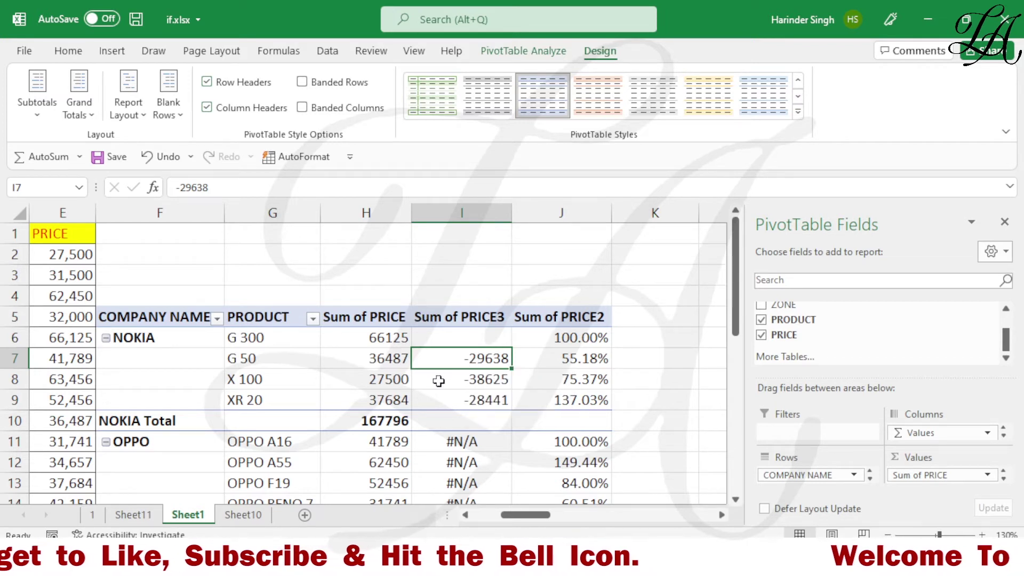
pyautogui.moveTo(386, 366); pyautogui.dragTo(388, 397)
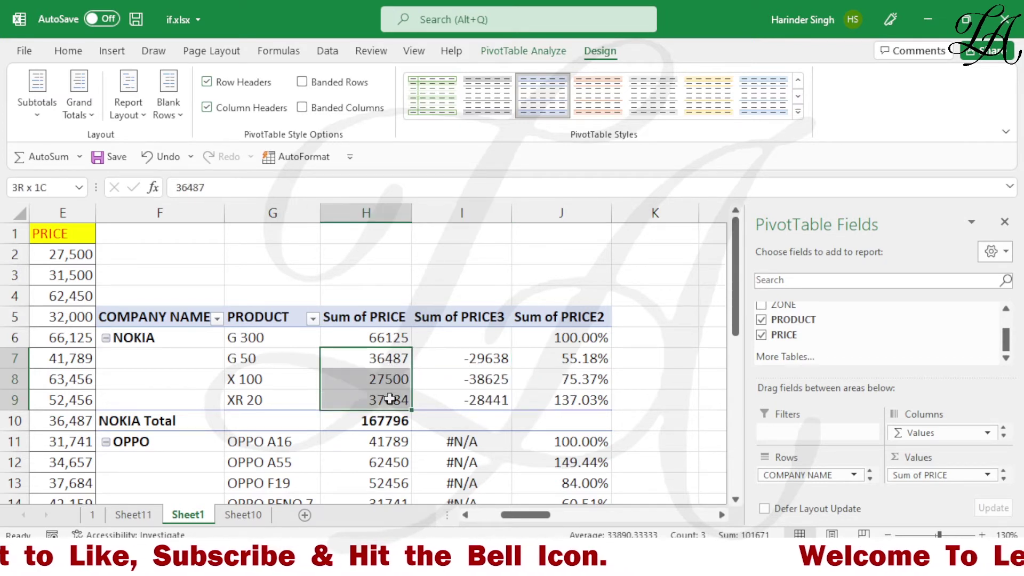
pyautogui.click(383, 338)
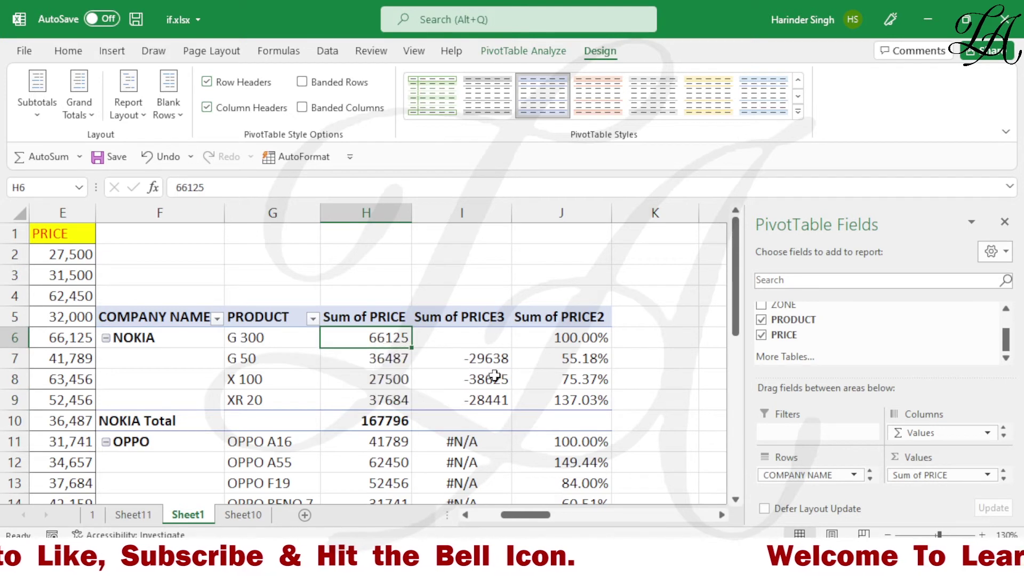
pyautogui.moveTo(490, 401)
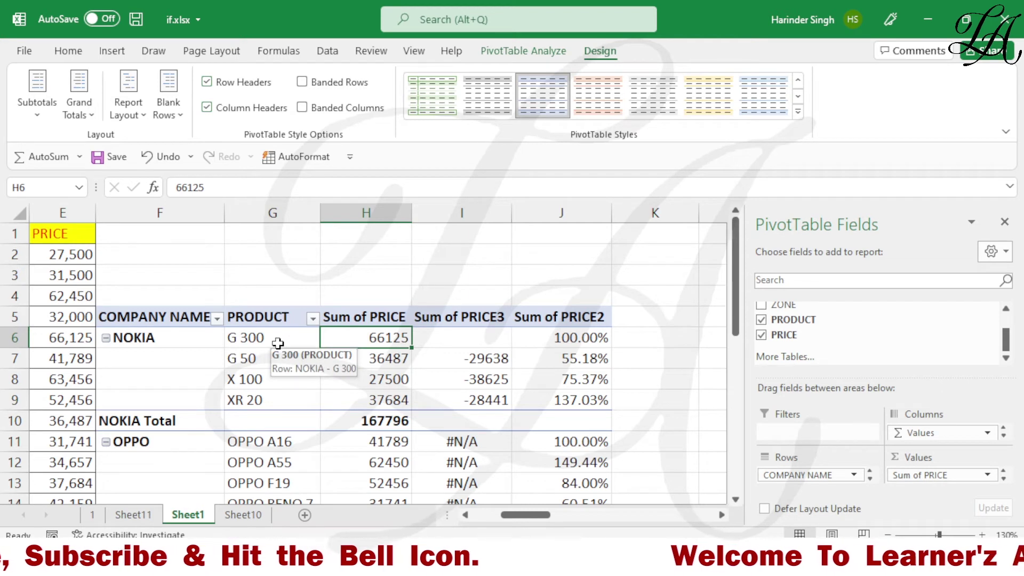
pyautogui.moveTo(483, 339)
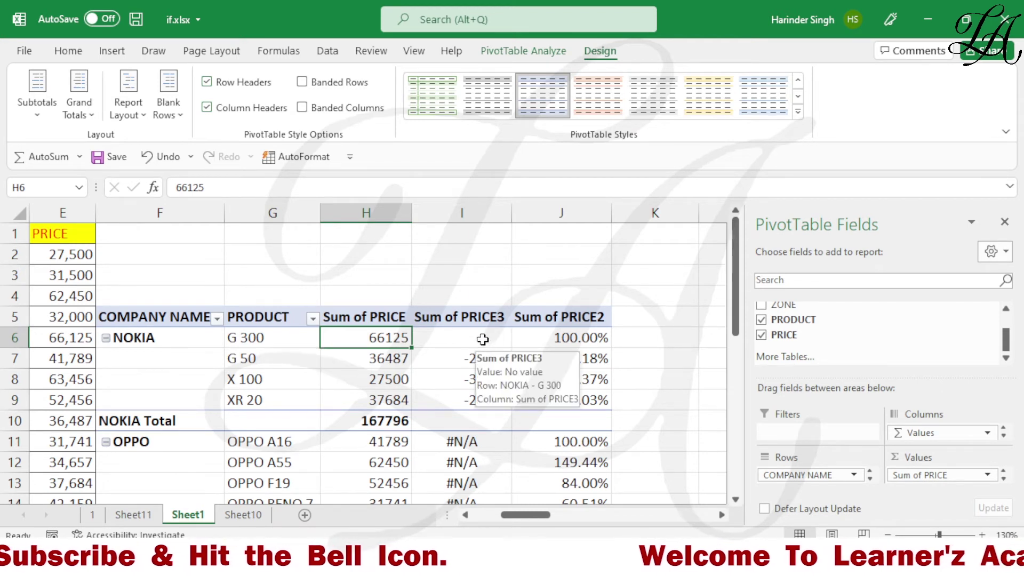
pyautogui.moveTo(480, 336); pyautogui.dragTo(478, 394)
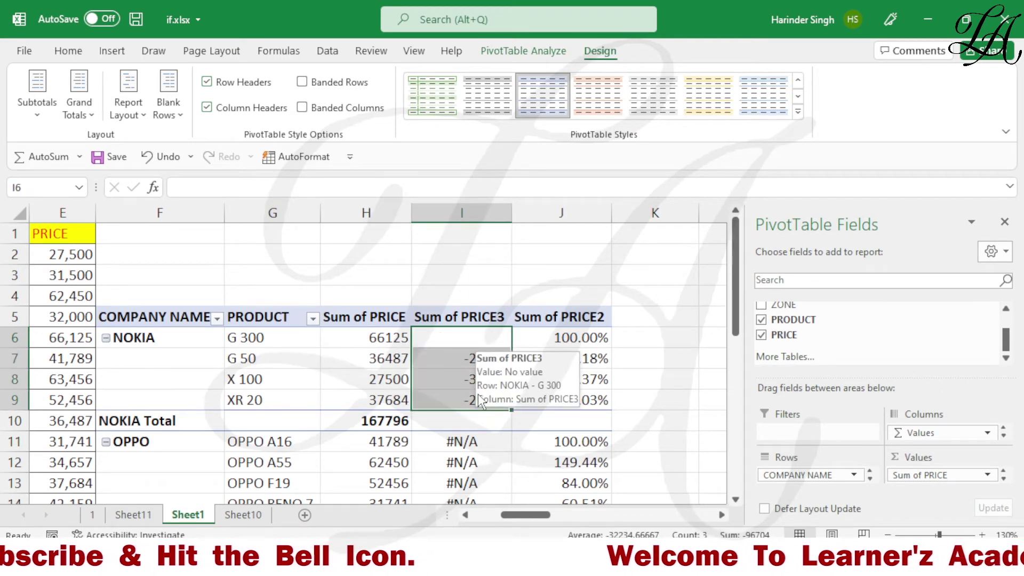
# - Change the base item of the Sum of PRICE3 Difference From calculation to (previous), with PRODUCT as base field
pyautogui.scroll(-1, 473, 413)
pyautogui.scroll(-1, 434, 437)
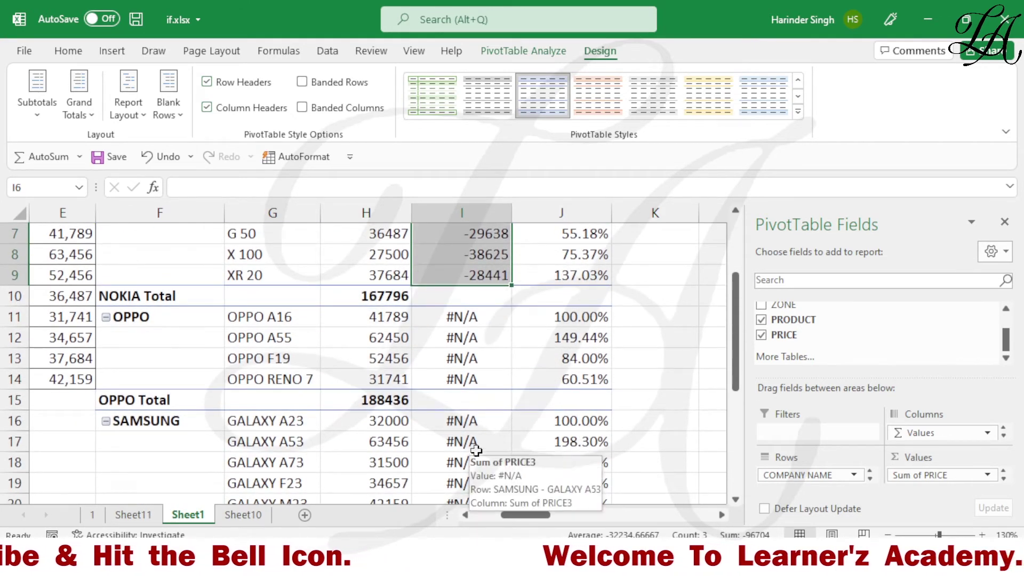
pyautogui.moveTo(480, 361)
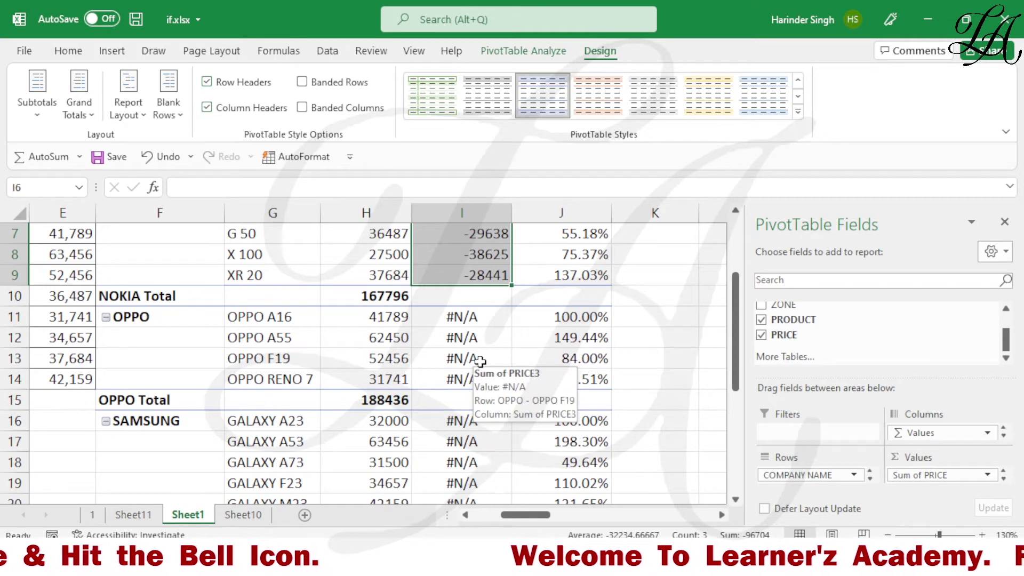
pyautogui.scroll(1, 463, 313)
pyautogui.rightClick(455, 302)
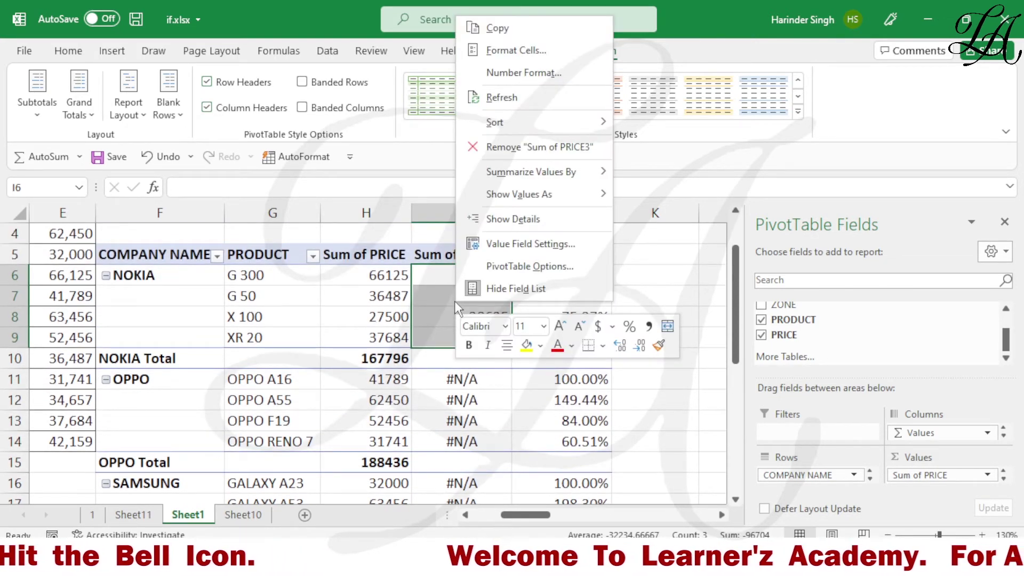
pyautogui.moveTo(508, 206)
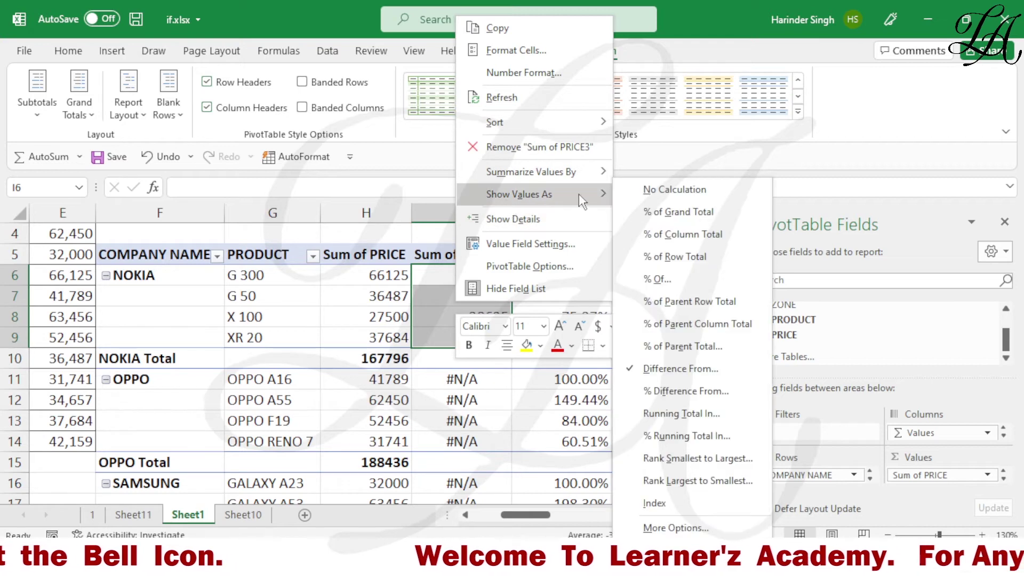
pyautogui.click(660, 367)
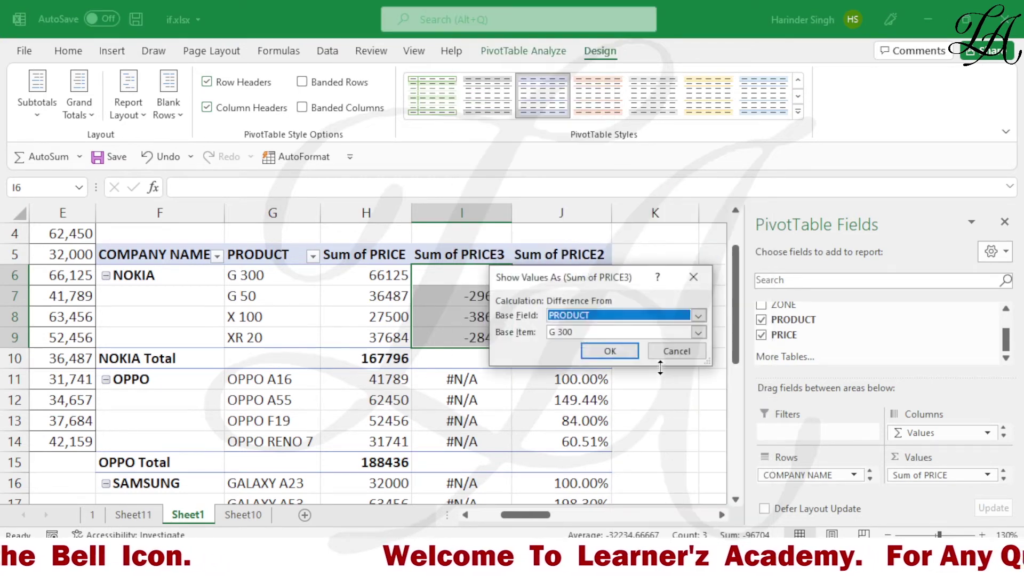
pyautogui.click(698, 332)
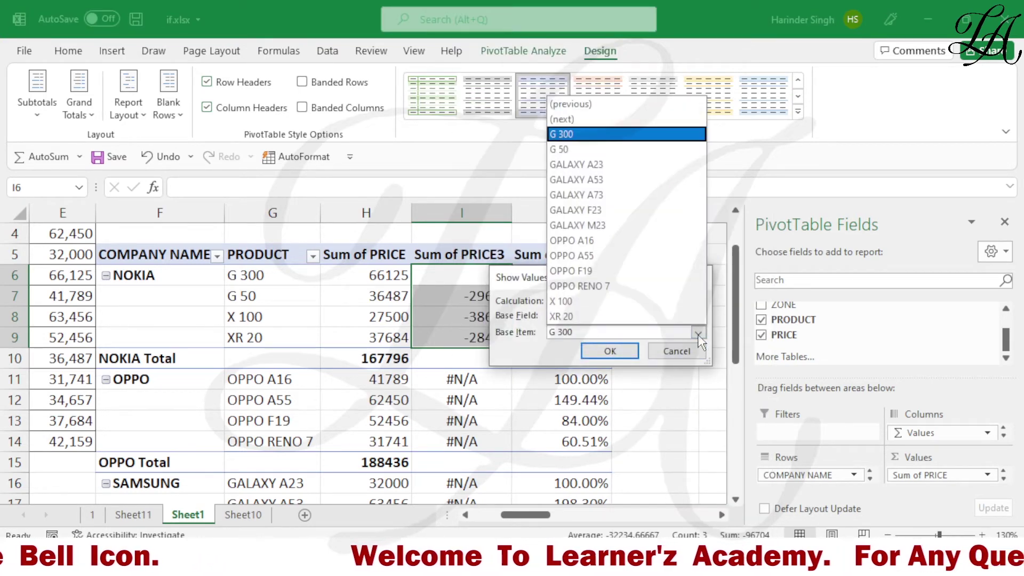
pyautogui.click(599, 111)
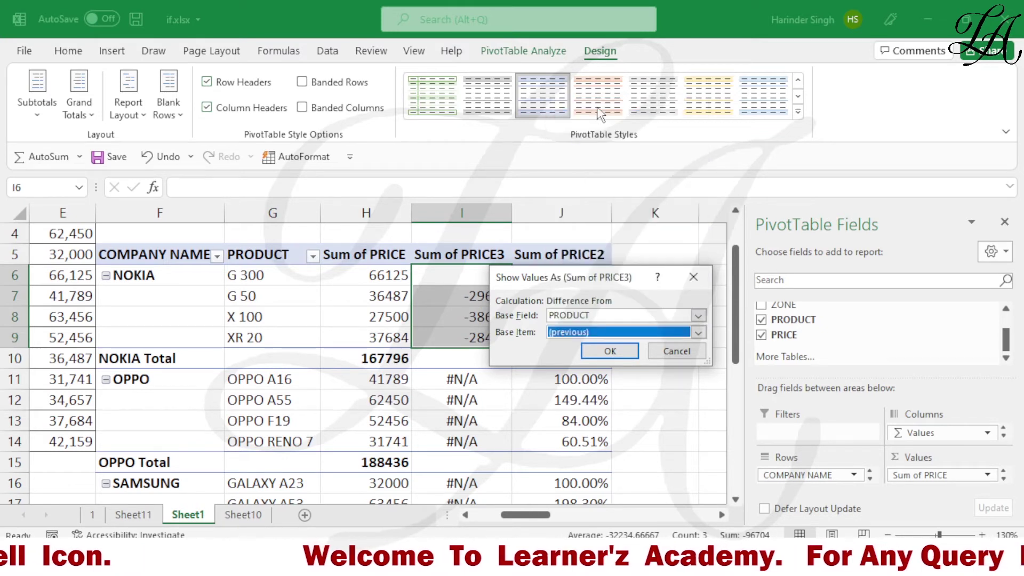
pyautogui.click(610, 351)
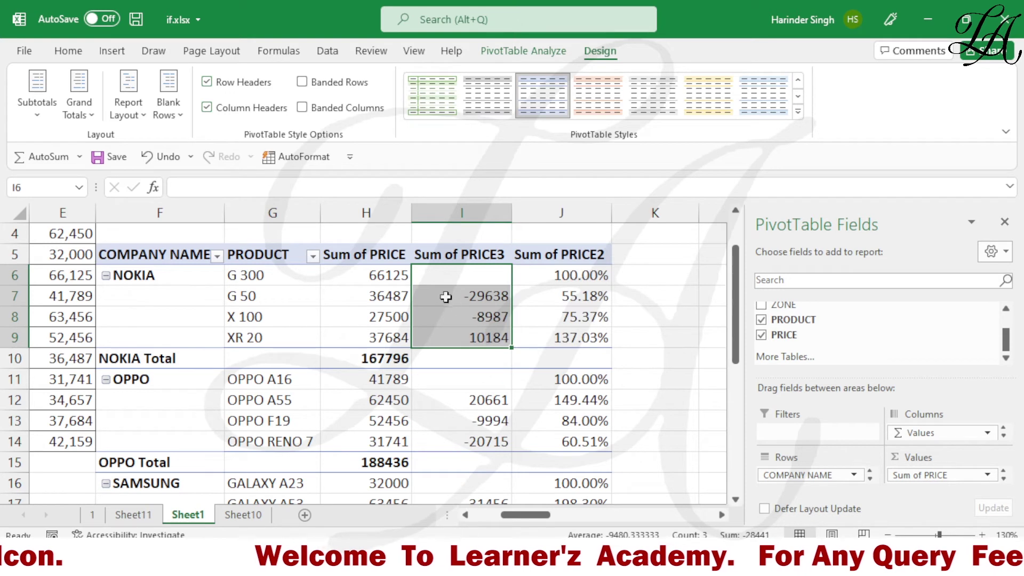
# - Examine each product's price difference from the previous product in the NOKIA, OPPO and SAMSUNG groups, including the first product of a group
pyautogui.click(361, 276)
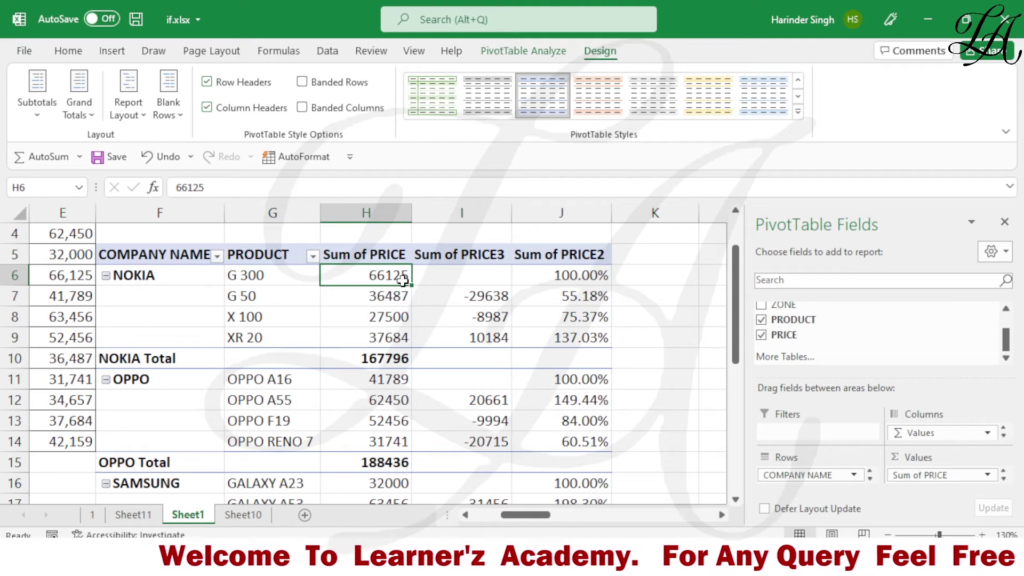
pyautogui.click(431, 275)
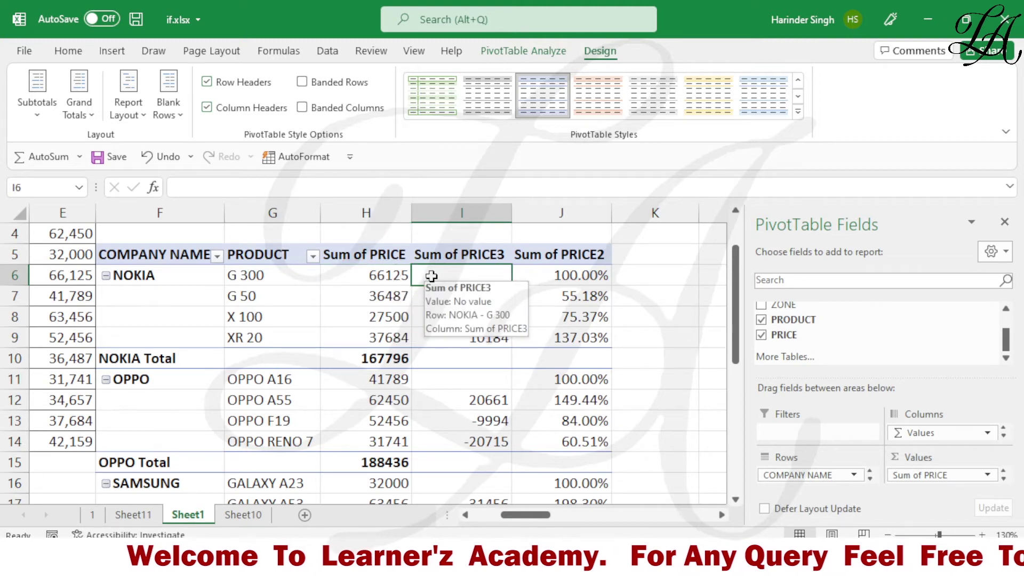
pyautogui.click(381, 302)
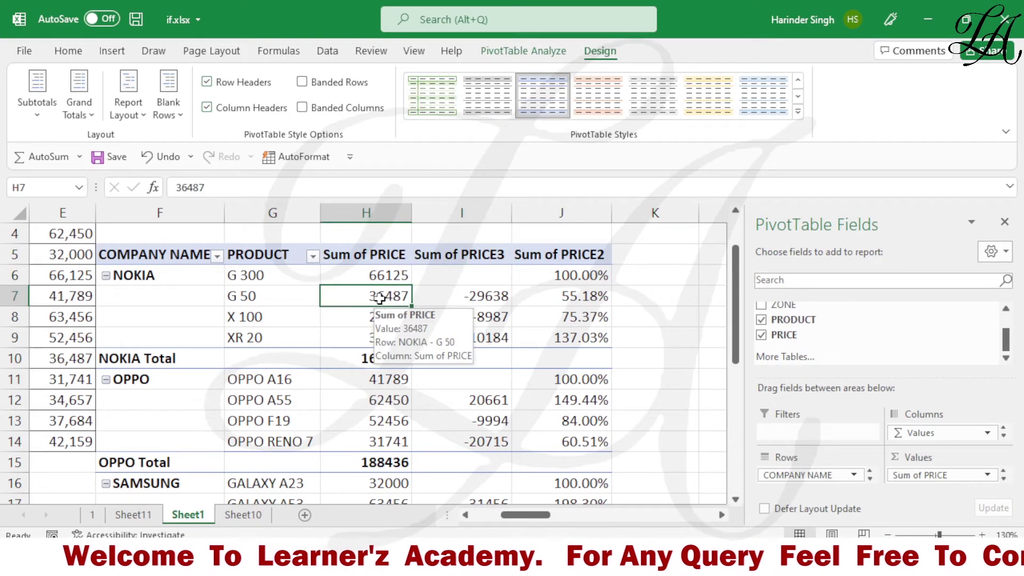
pyautogui.click(474, 297)
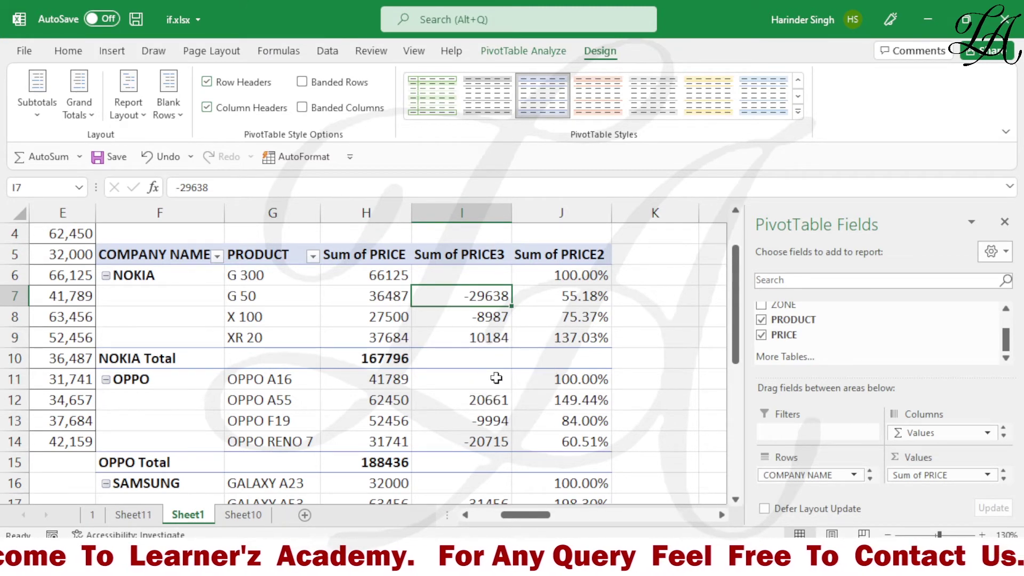
pyautogui.scroll(-2, 496, 378)
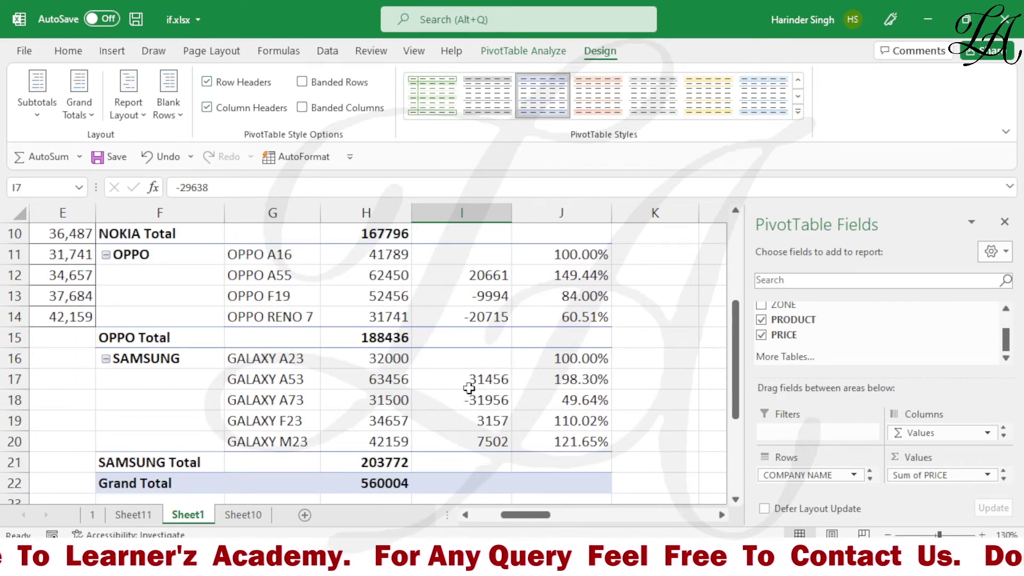
pyautogui.click(400, 364)
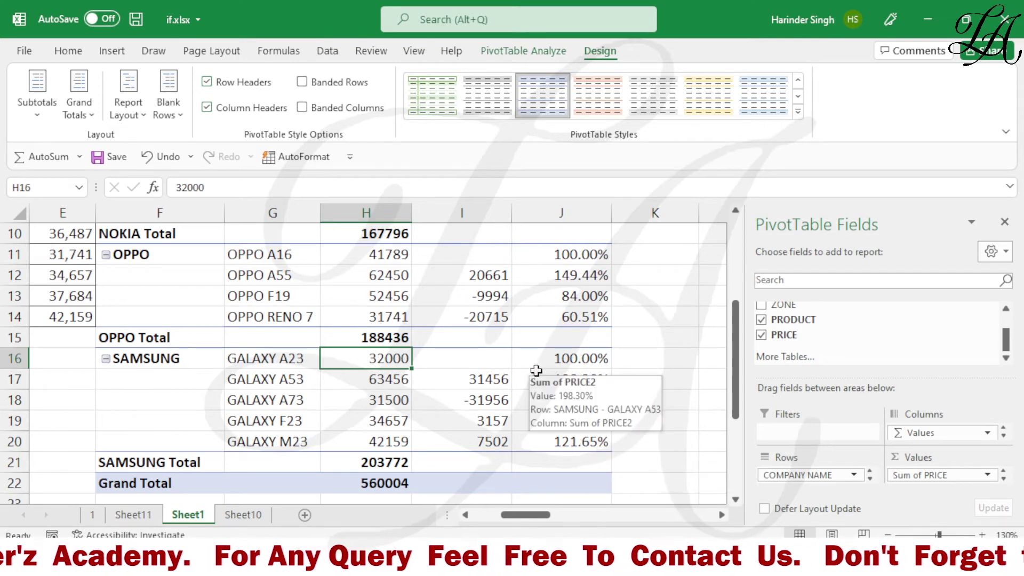
# - Show Sum of PRICE3 as % Difference From with base field PRODUCT and base item (previous), and compare the G 50 result with Sum of PRICE2
pyautogui.scroll(3, 536, 370)
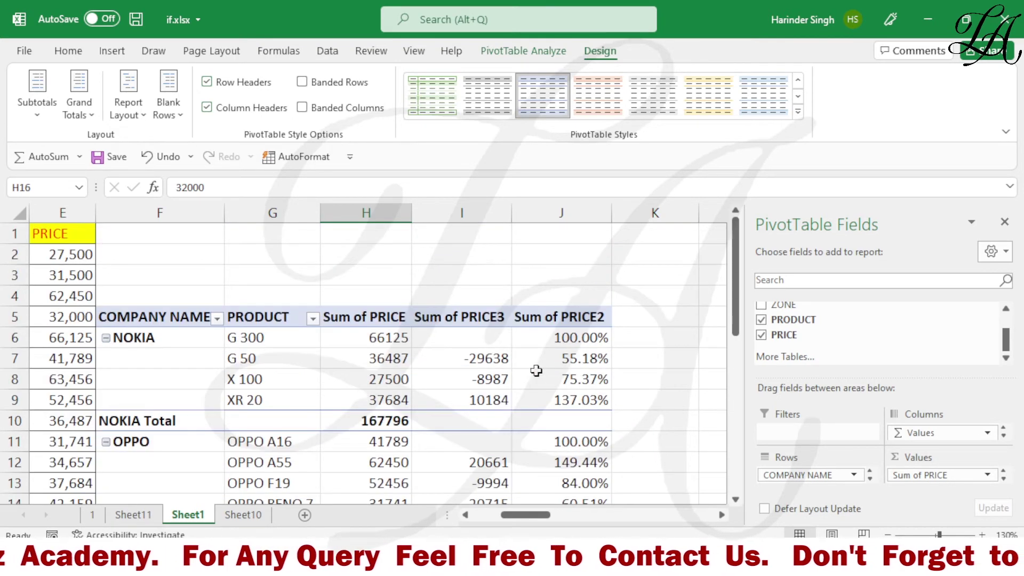
pyautogui.rightClick(491, 363)
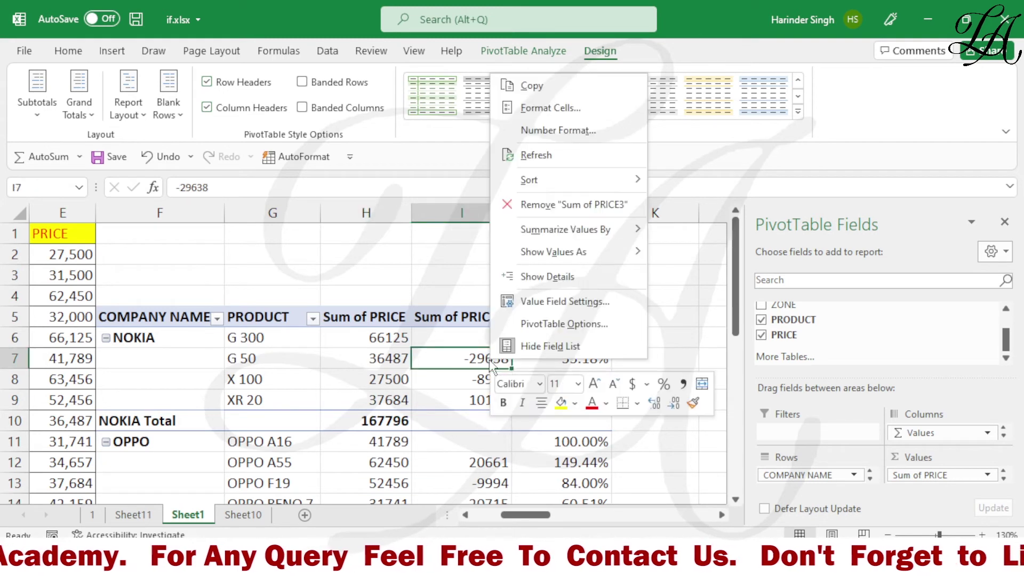
pyautogui.moveTo(572, 252)
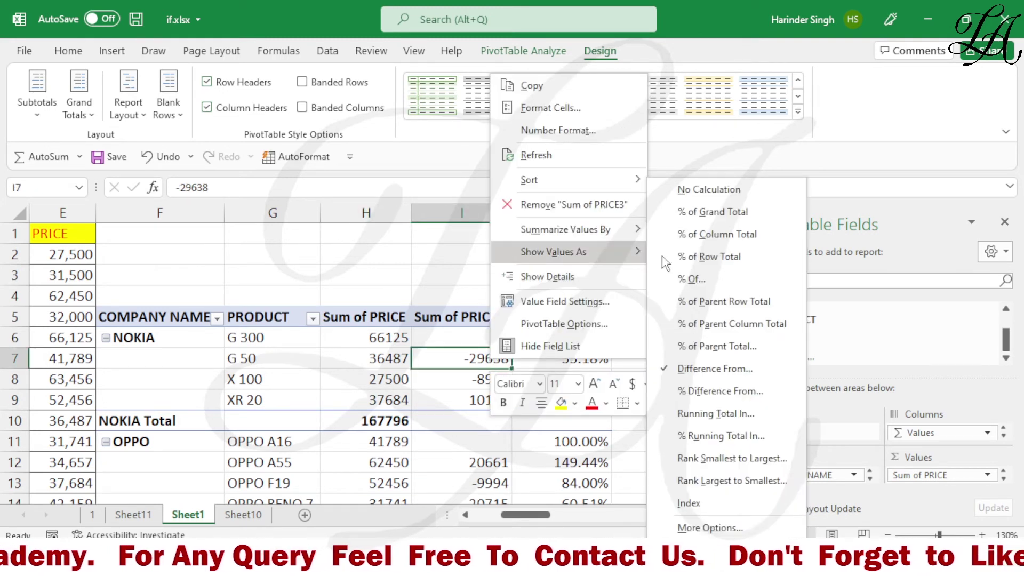
pyautogui.click(715, 390)
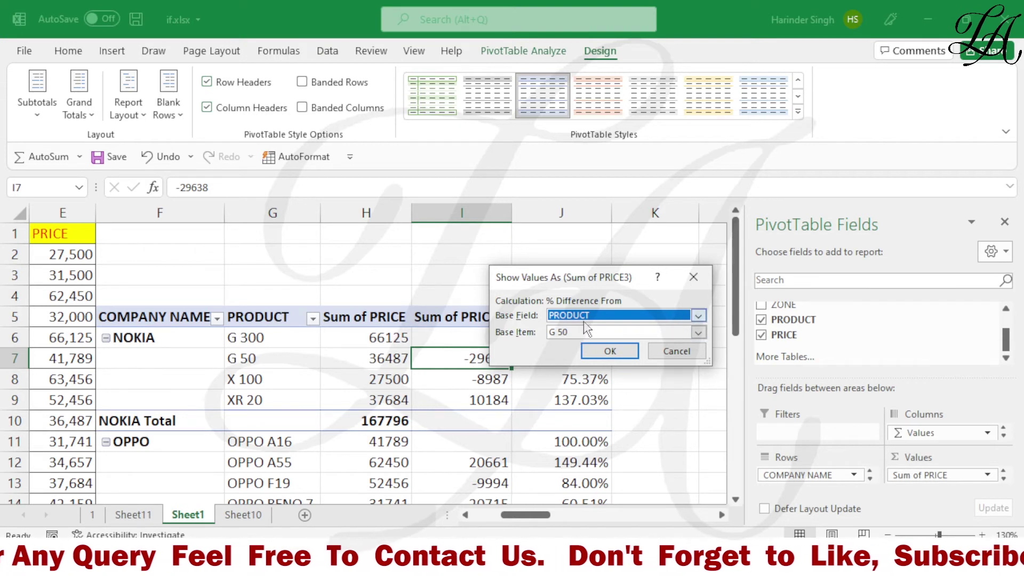
pyautogui.click(698, 332)
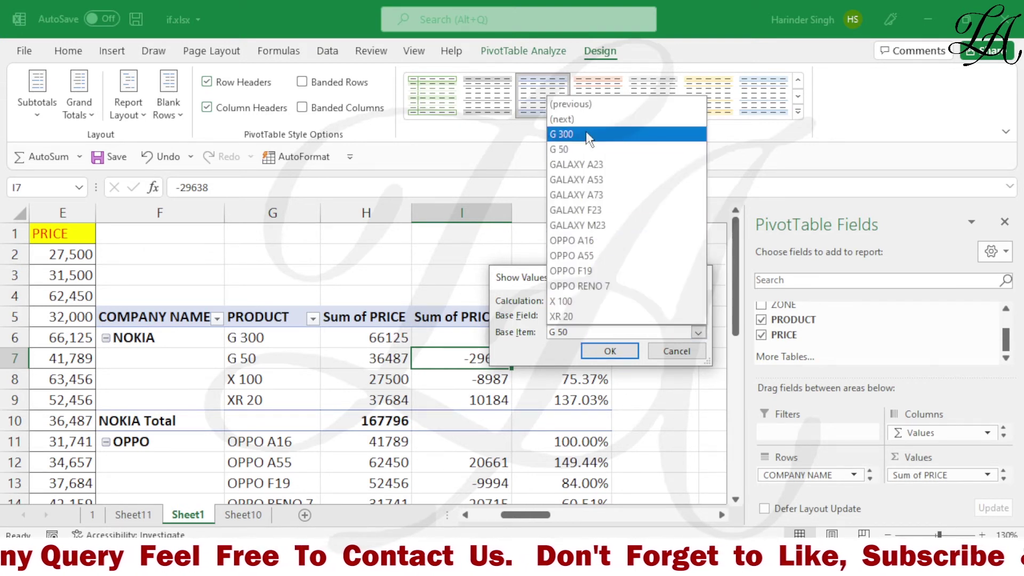
pyautogui.click(589, 104)
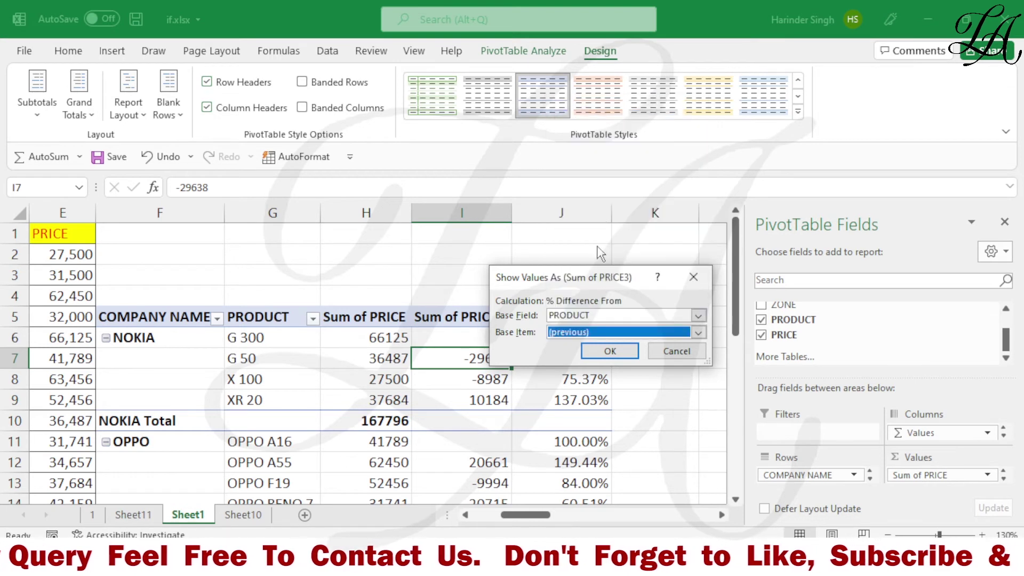
pyautogui.click(610, 352)
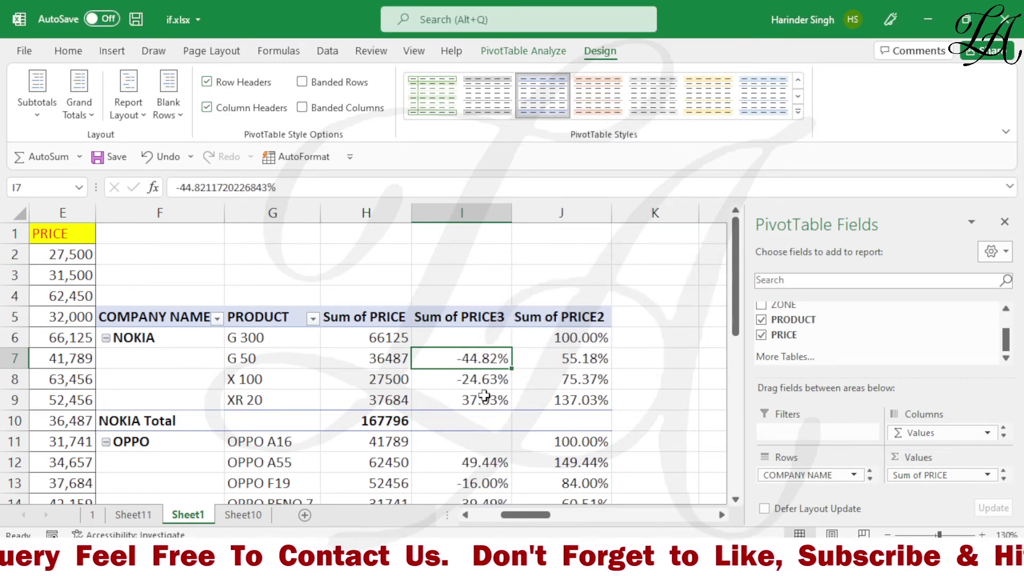
pyautogui.moveTo(482, 382)
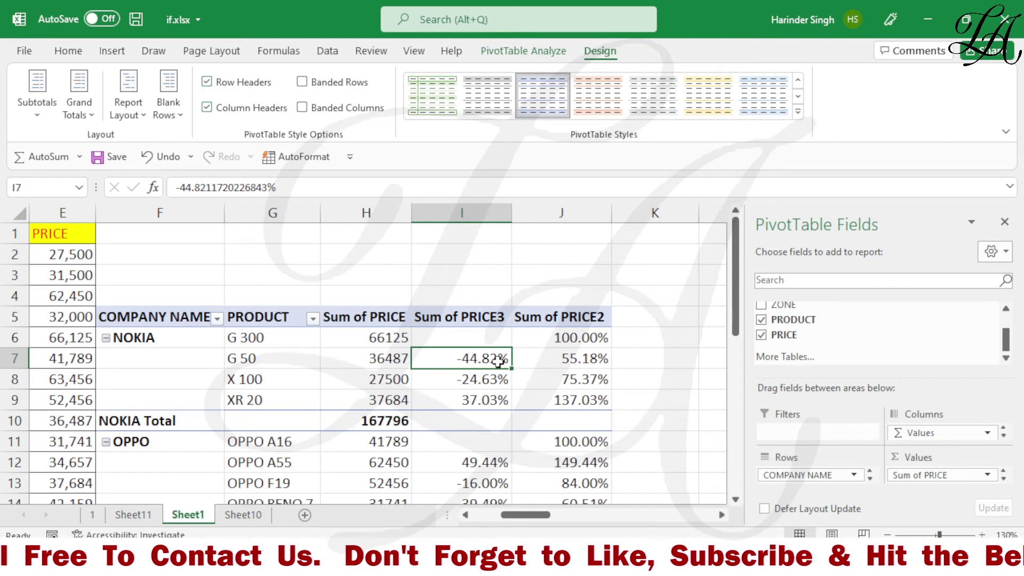
pyautogui.click(593, 360)
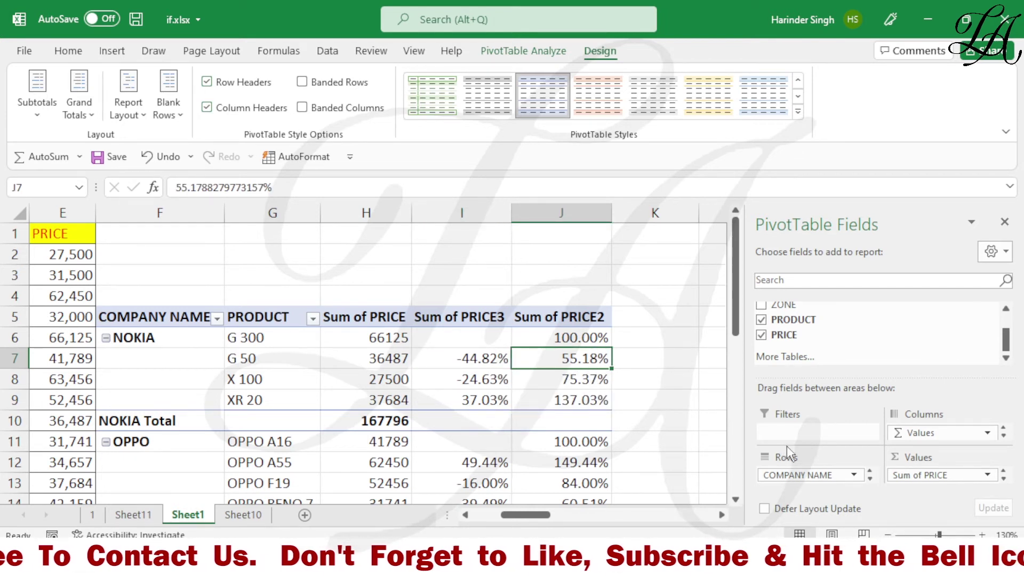
# - Add the PRICE field to the values again after Sum of PRICE and show the new column as Running Total In with PRODUCT as base field
pyautogui.moveTo(789, 335); pyautogui.dragTo(927, 481)
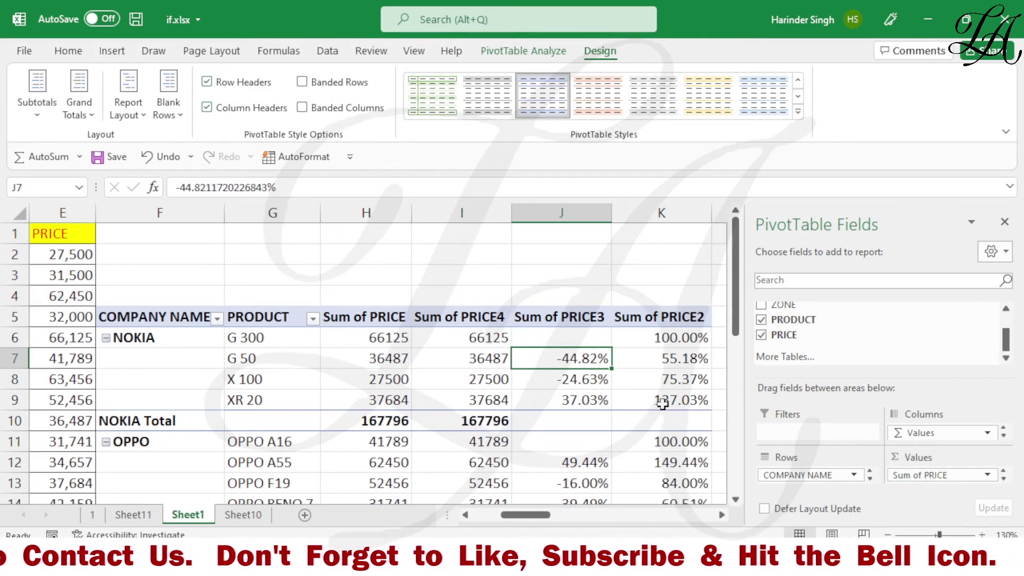
pyautogui.click(486, 343)
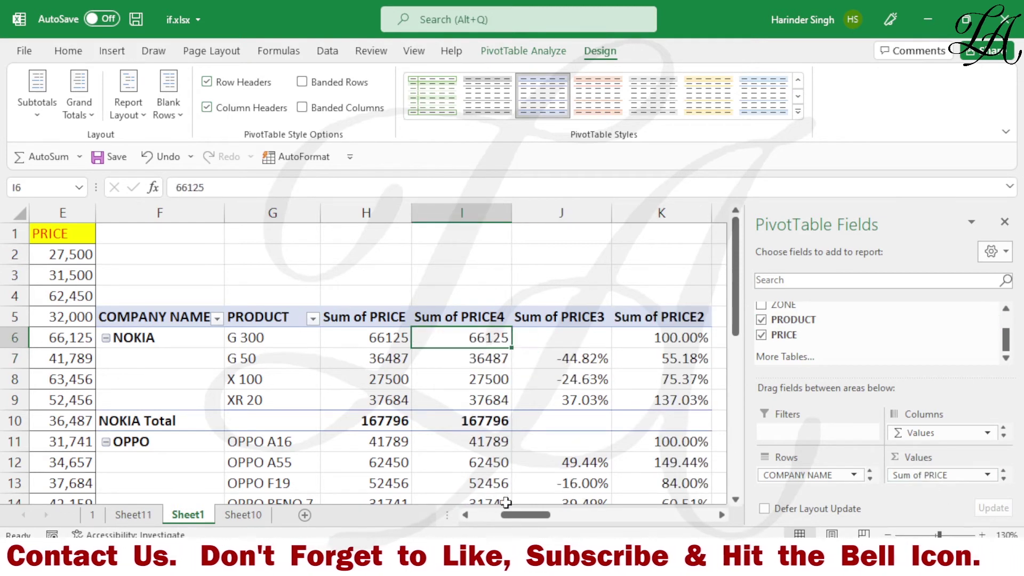
pyautogui.rightClick(479, 381)
pyautogui.moveTo(542, 277)
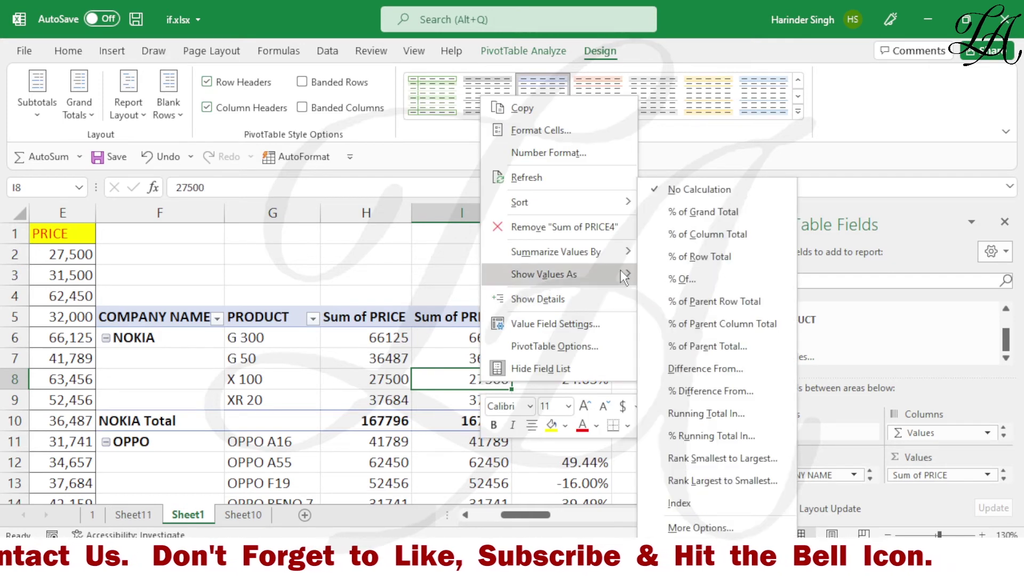
pyautogui.click(684, 414)
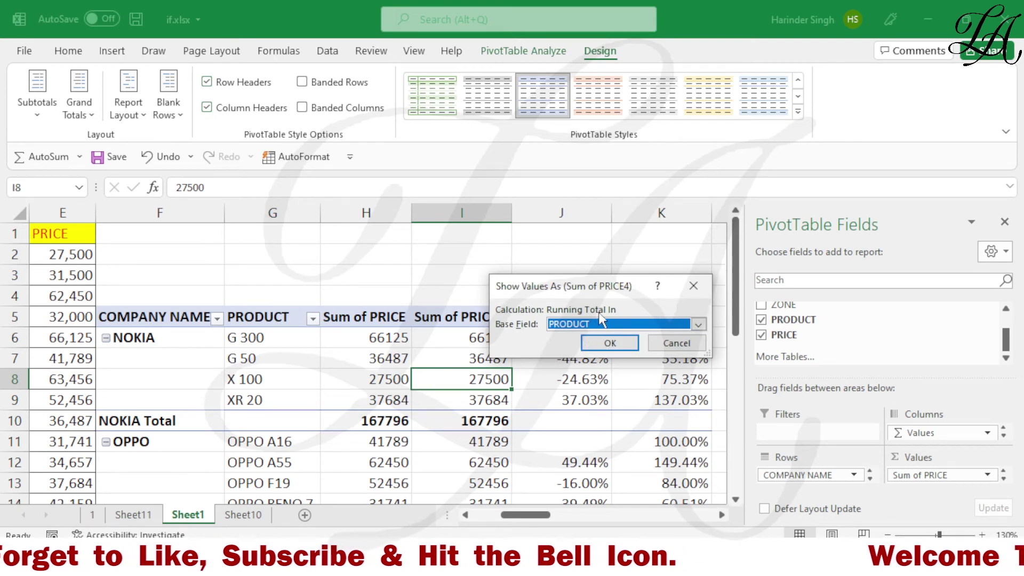
pyautogui.click(609, 344)
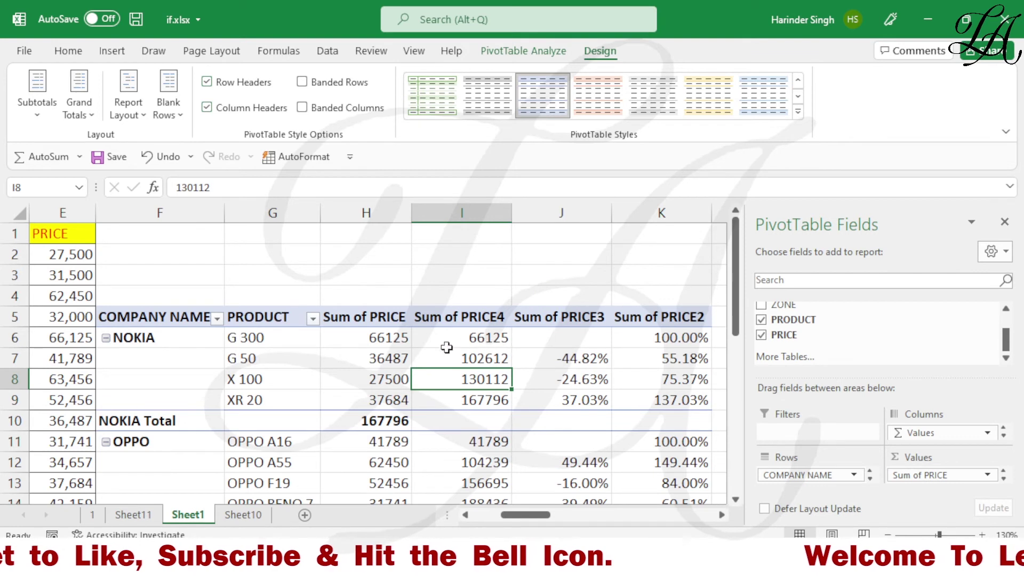
# - Examine how the NOKIA products' prices in Sum of PRICE accumulate in the running total column, from G 300 to XR 20
pyautogui.click(465, 338)
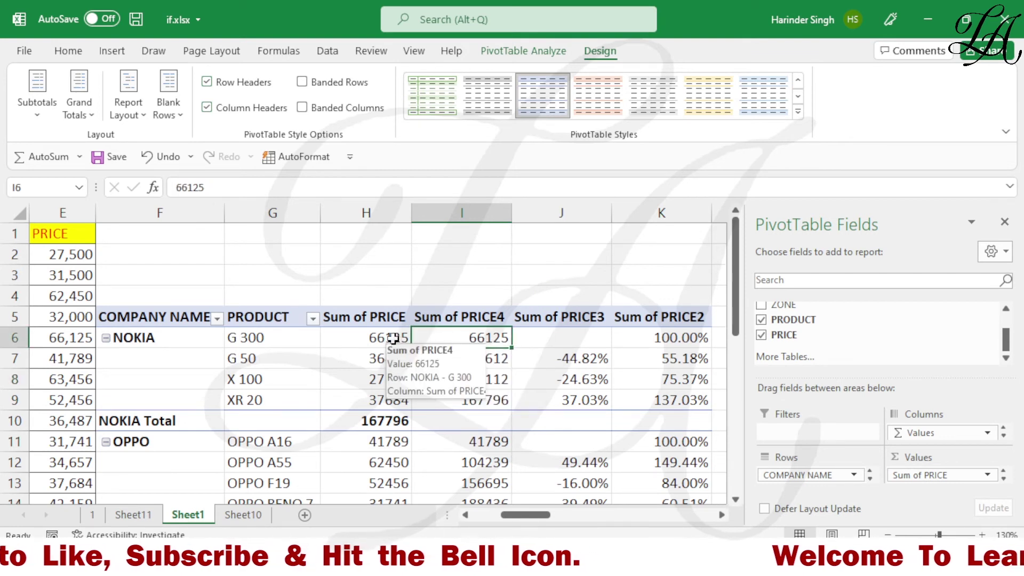
pyautogui.moveTo(393, 338); pyautogui.dragTo(461, 339)
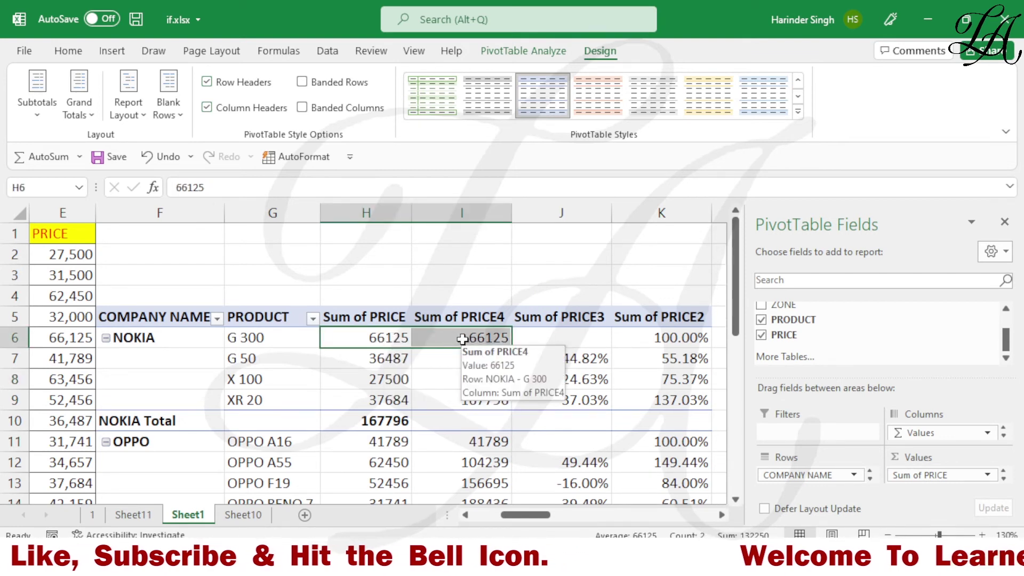
pyautogui.moveTo(394, 338); pyautogui.dragTo(387, 364)
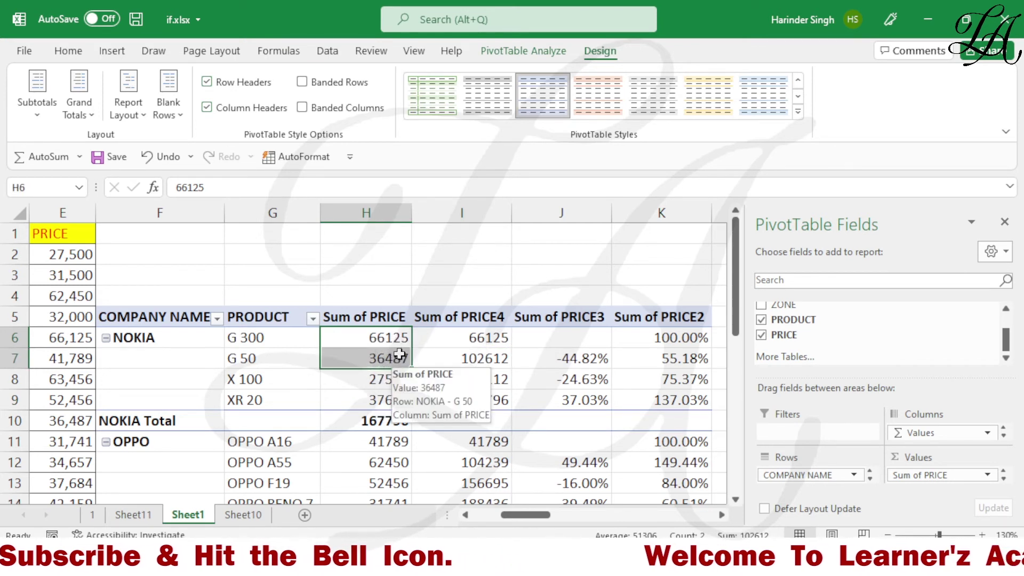
pyautogui.click(466, 361)
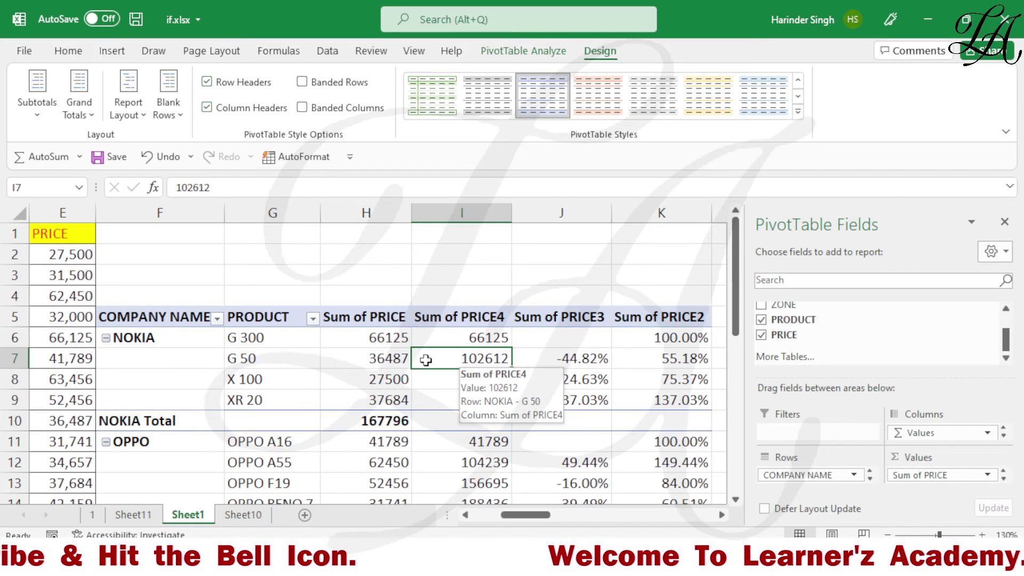
pyautogui.click(387, 383)
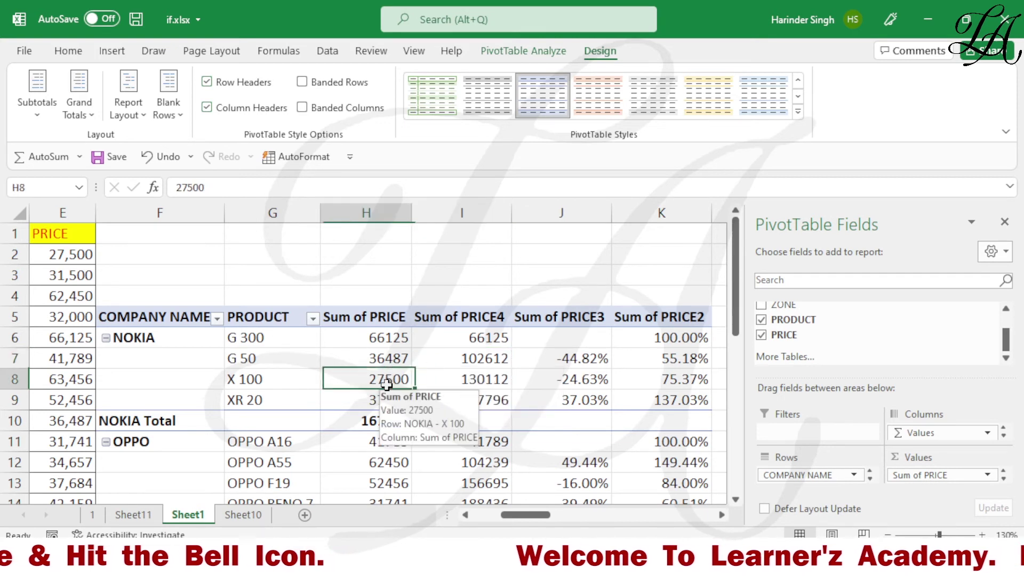
pyautogui.click(478, 381)
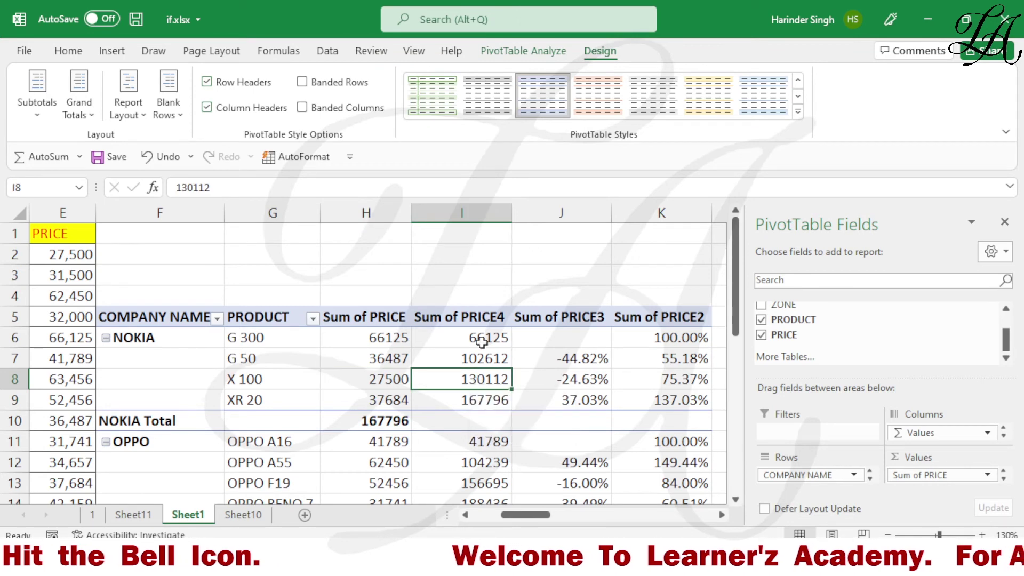
pyautogui.moveTo(480, 338)
pyautogui.moveTo(480, 338); pyautogui.dragTo(483, 400)
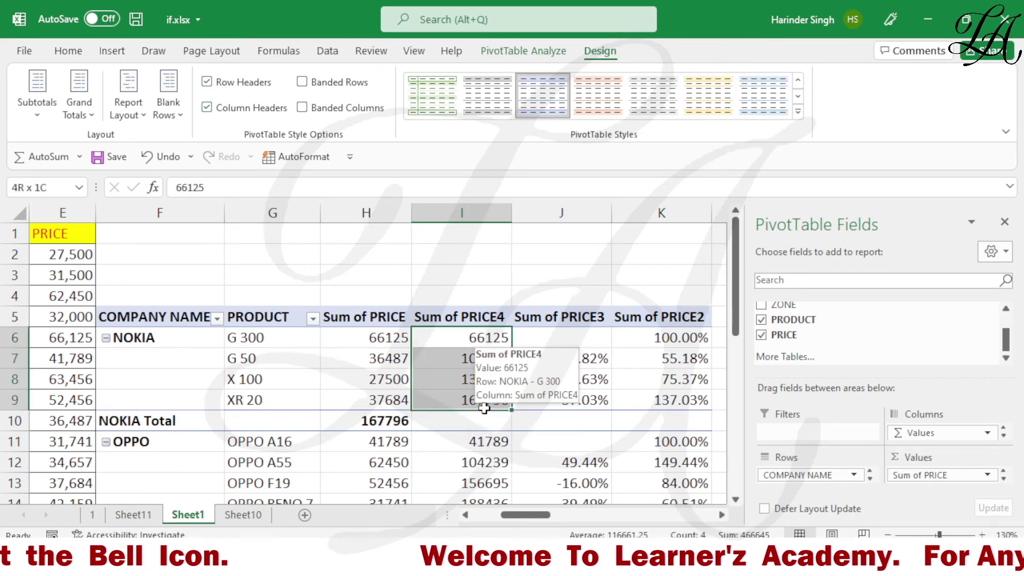
# - Examine how the running totals in Sum of PRICE4 build up separately within the OPPO and SAMSUNG groups
pyautogui.scroll(-2, 486, 421)
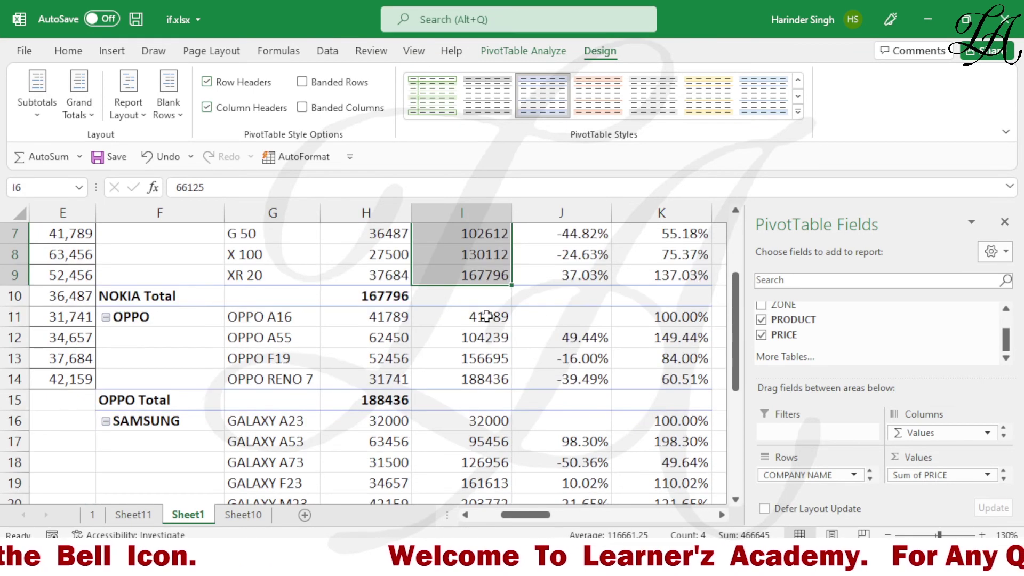
pyautogui.moveTo(487, 316); pyautogui.dragTo(480, 383)
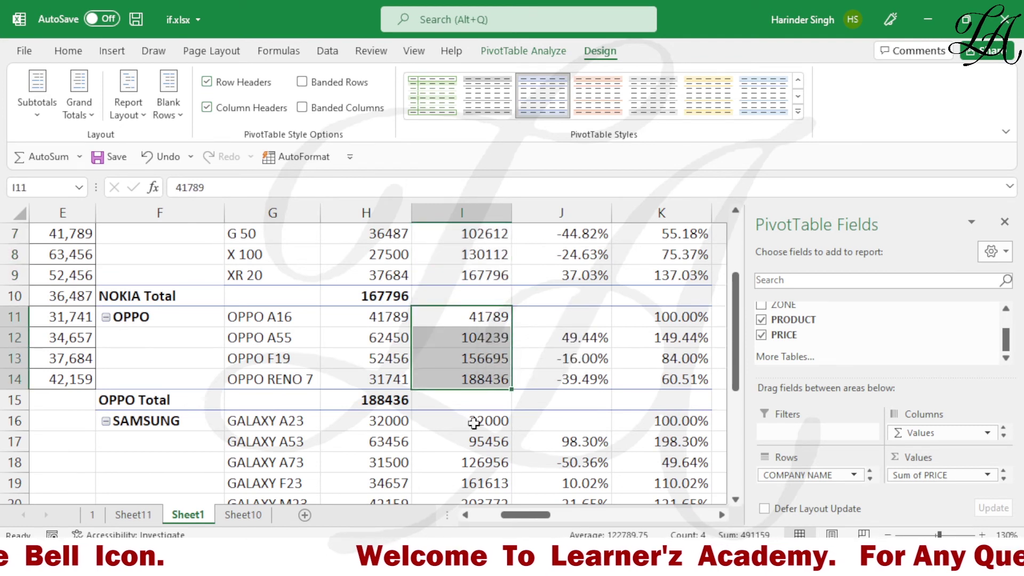
pyautogui.moveTo(471, 421); pyautogui.dragTo(476, 500)
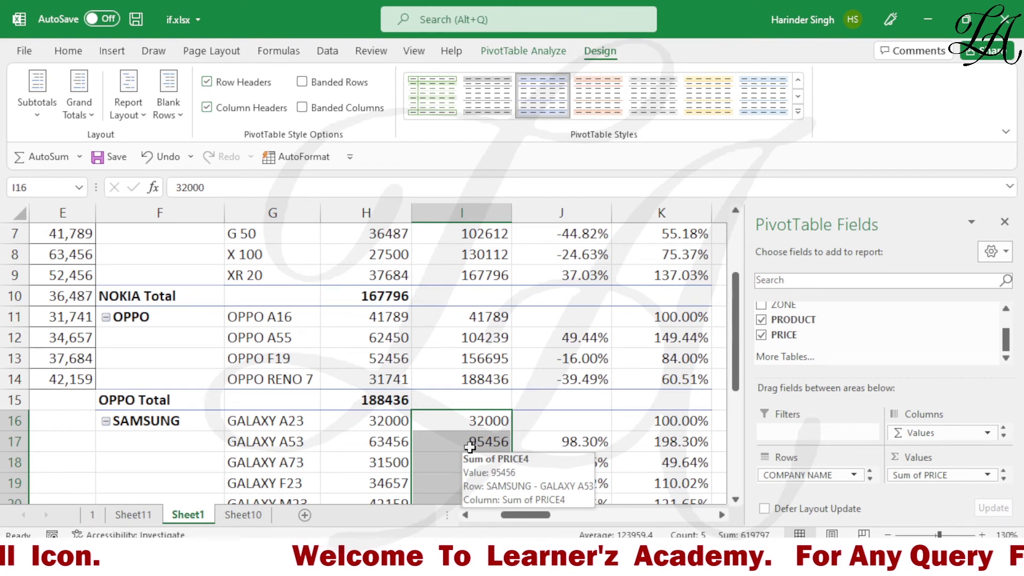
# - Show the Sum of PRICE4 column as % Running Total In with PRODUCT as the base field
pyautogui.rightClick(485, 358)
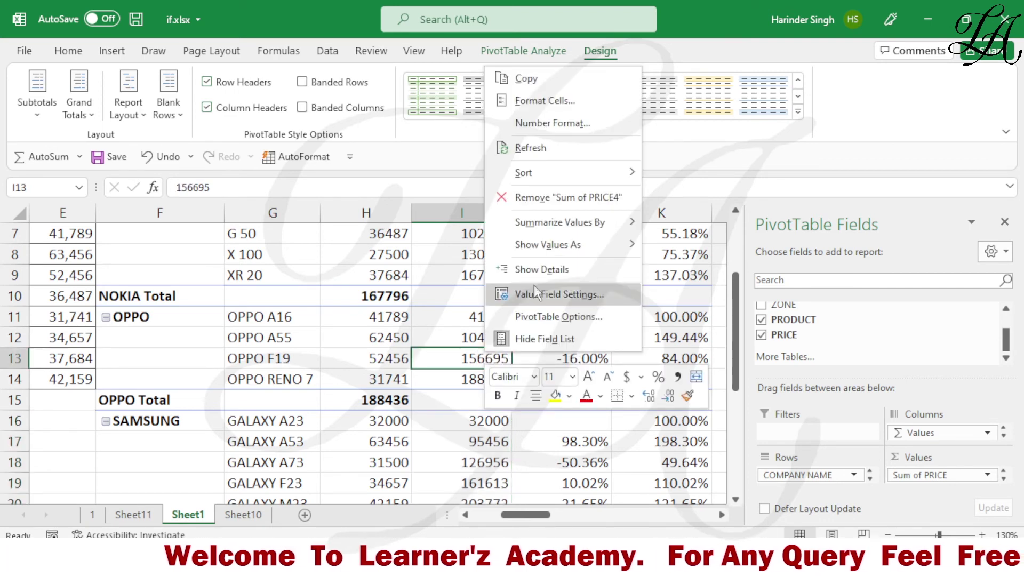
pyautogui.moveTo(559, 245)
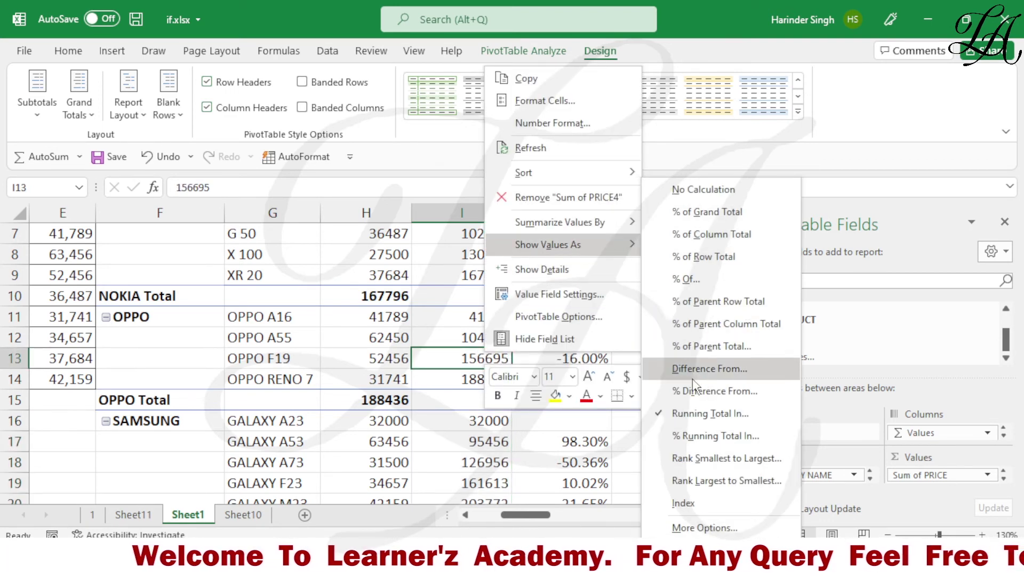
pyautogui.click(689, 436)
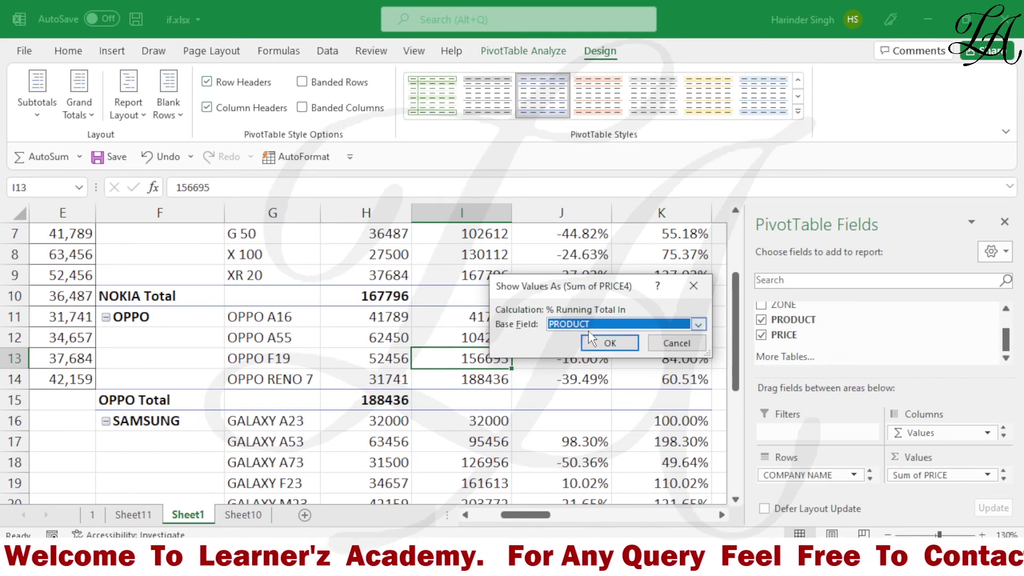
pyautogui.click(619, 343)
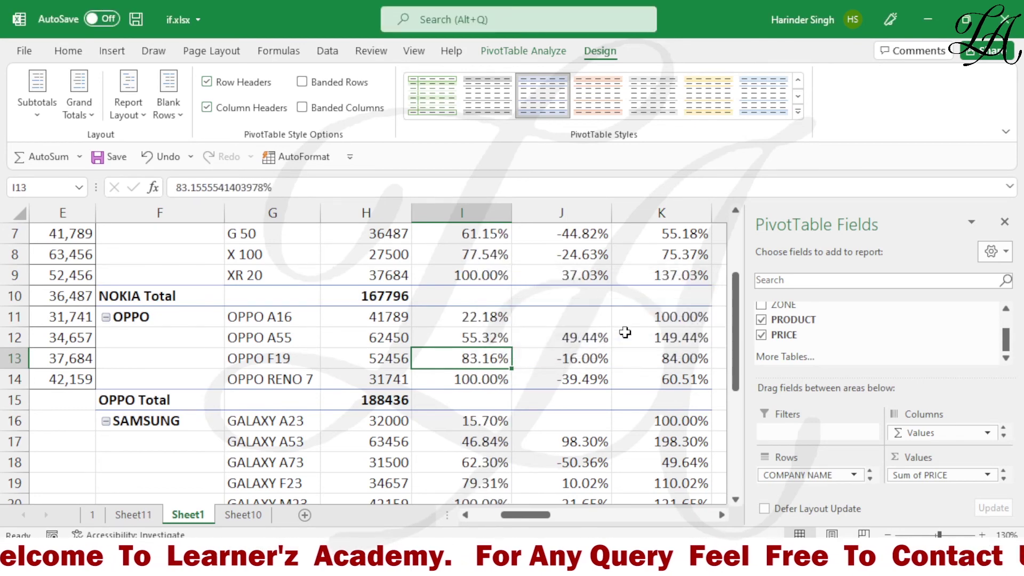
# - Examine how each NOKIA product's cumulative Sum of PRICE relates to the NOKIA total in the Sum of PRICE4 percentages, from G 300 to XR 20
pyautogui.scroll(1, 484, 344)
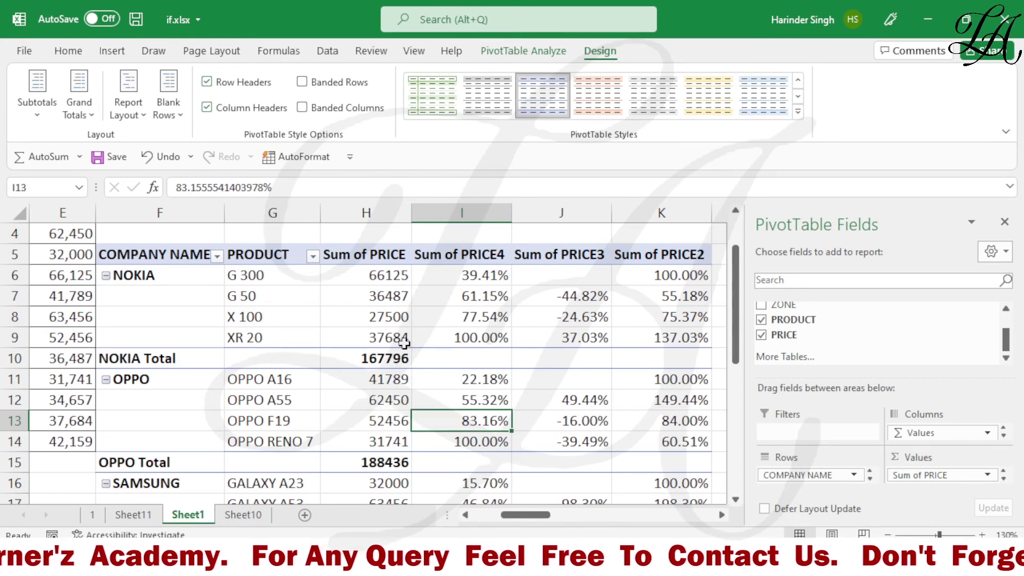
pyautogui.click(492, 280)
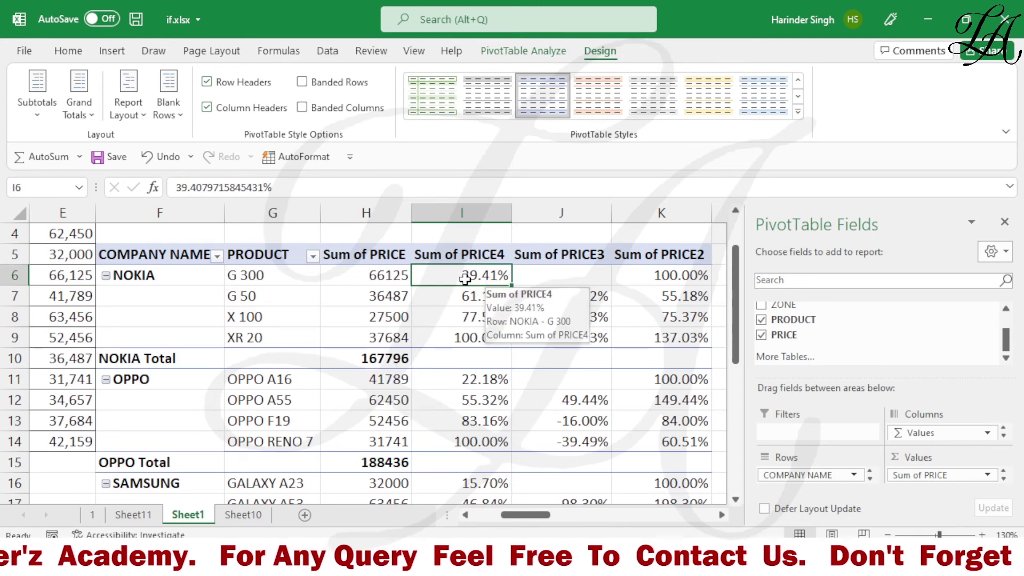
pyautogui.click(403, 275)
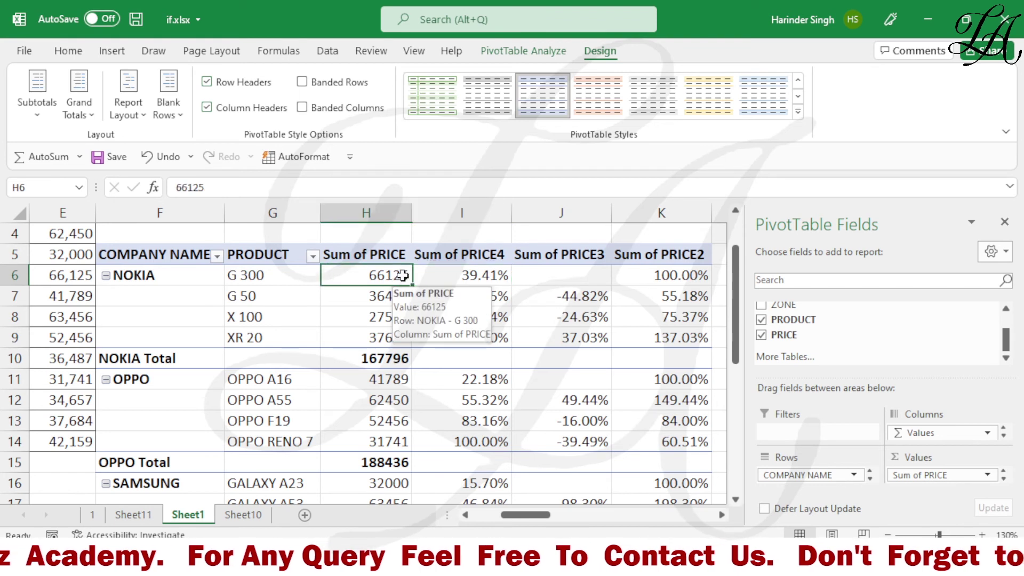
pyautogui.moveTo(402, 275); pyautogui.dragTo(404, 297)
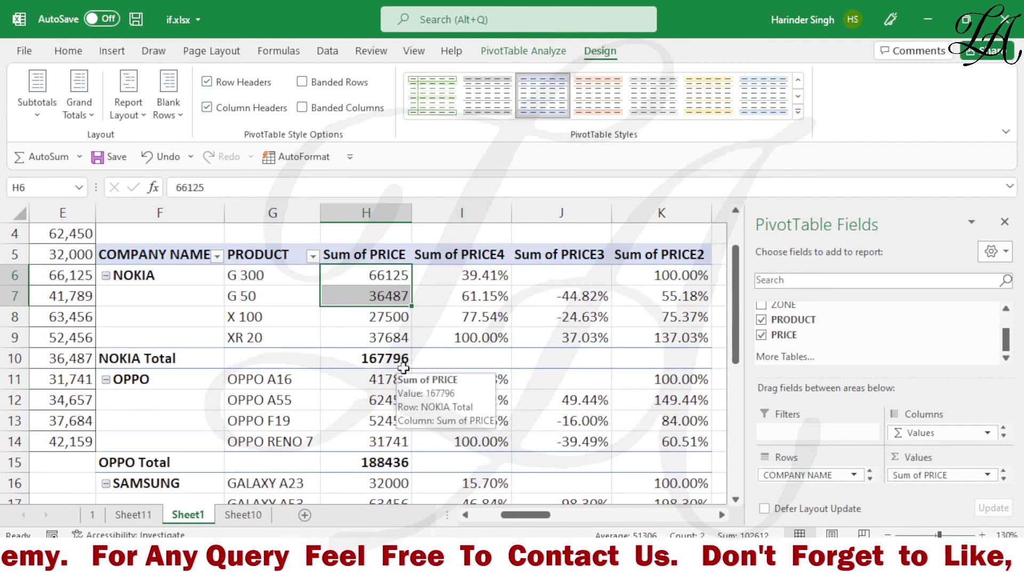
pyautogui.click(491, 298)
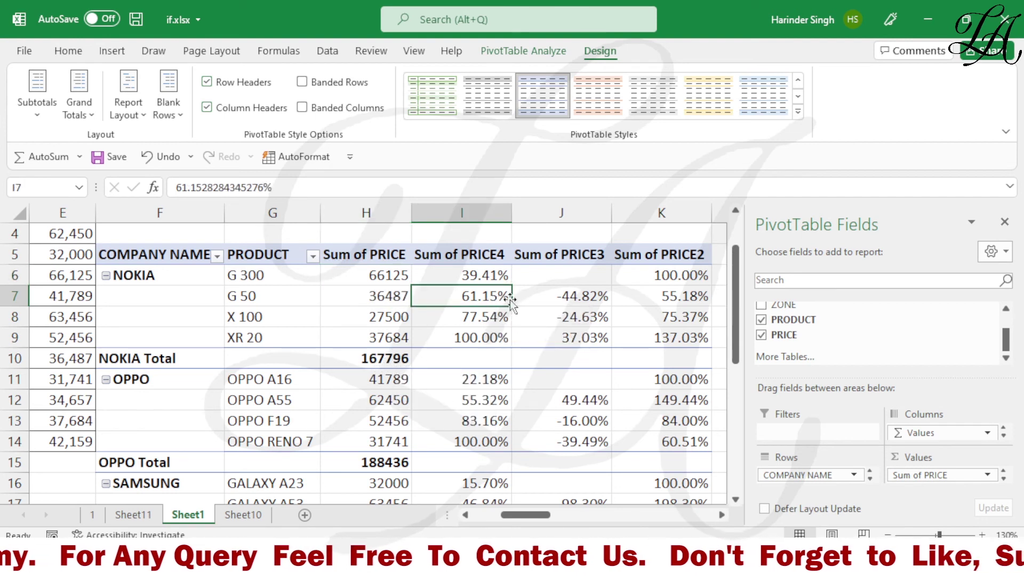
pyautogui.moveTo(379, 277); pyautogui.dragTo(385, 317)
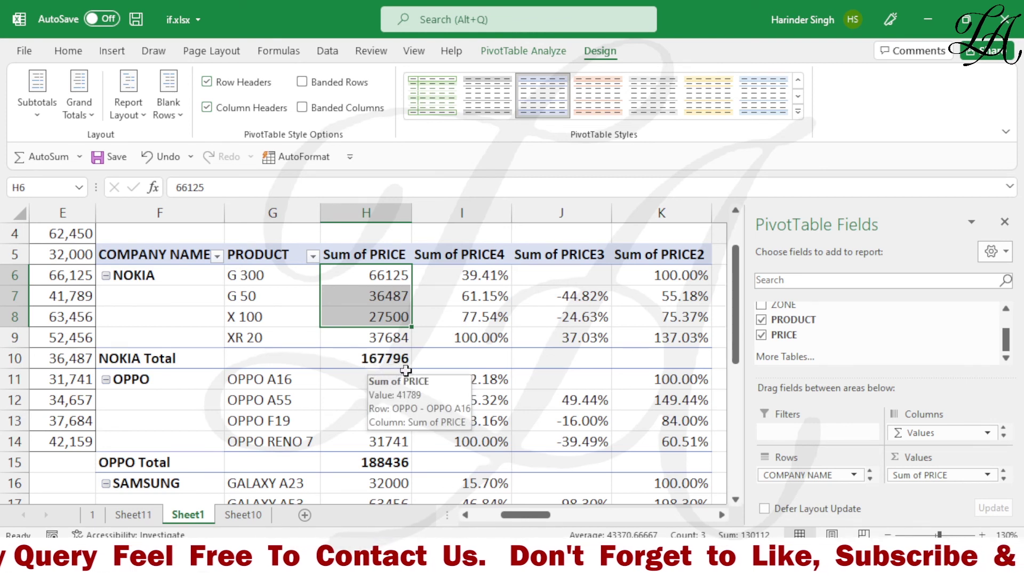
pyautogui.click(473, 319)
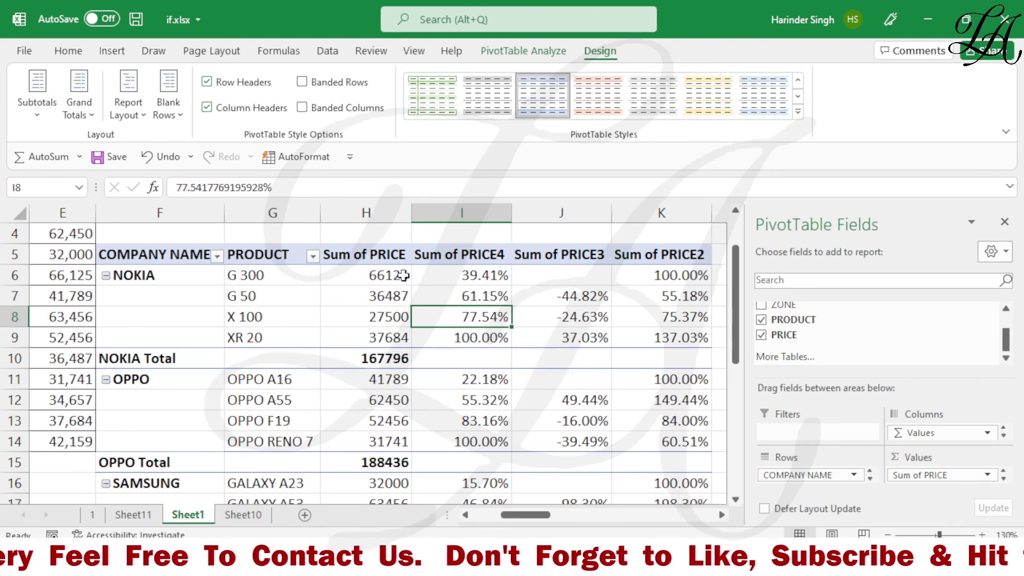
pyautogui.moveTo(403, 277); pyautogui.dragTo(395, 338)
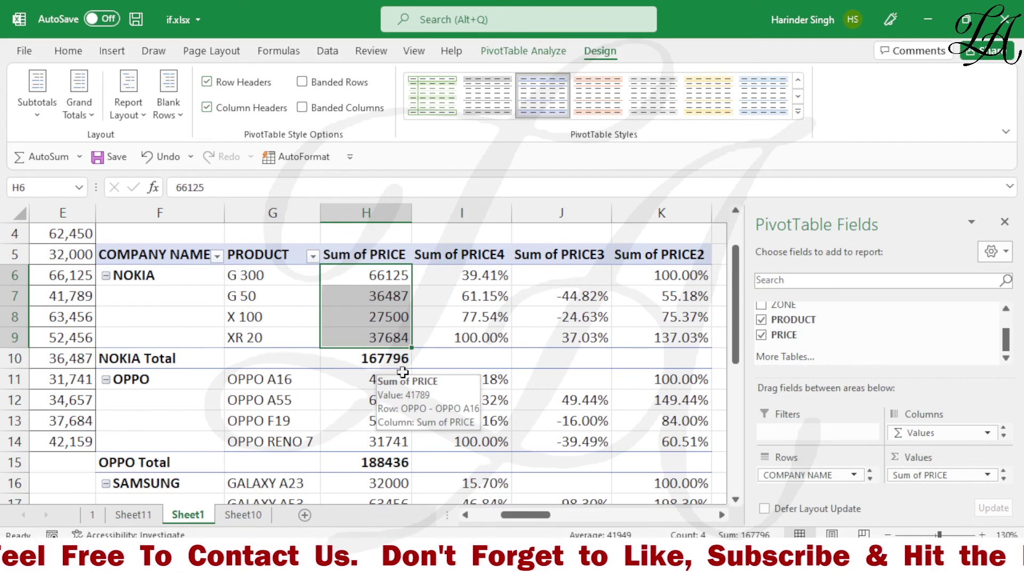
pyautogui.click(479, 347)
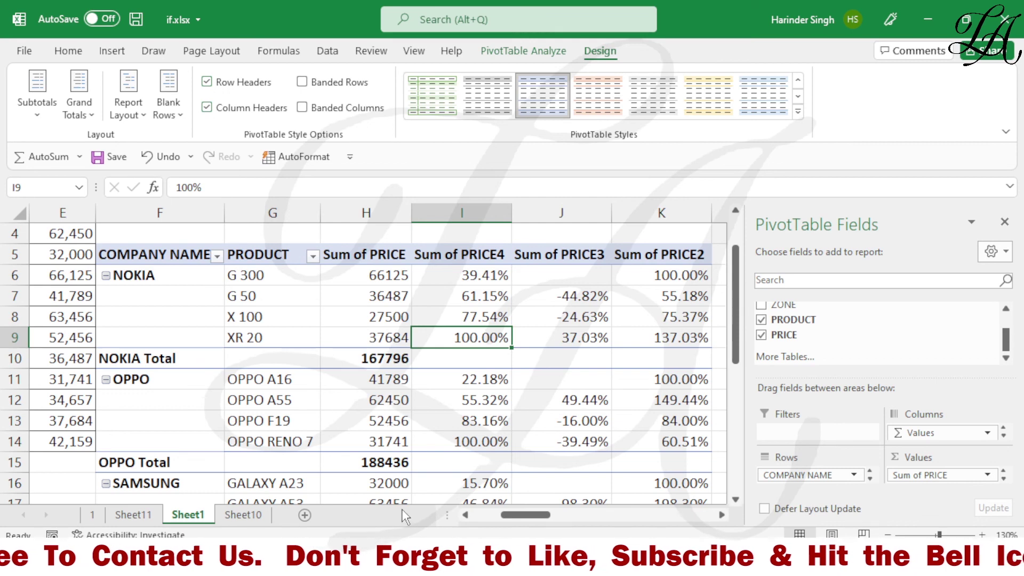
pyautogui.scroll(-1, 530, 410)
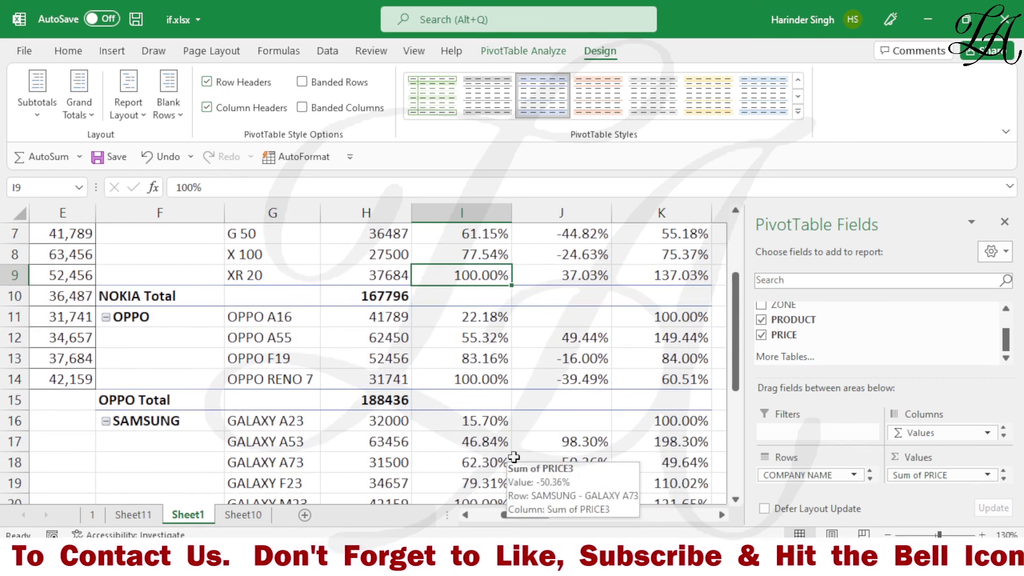